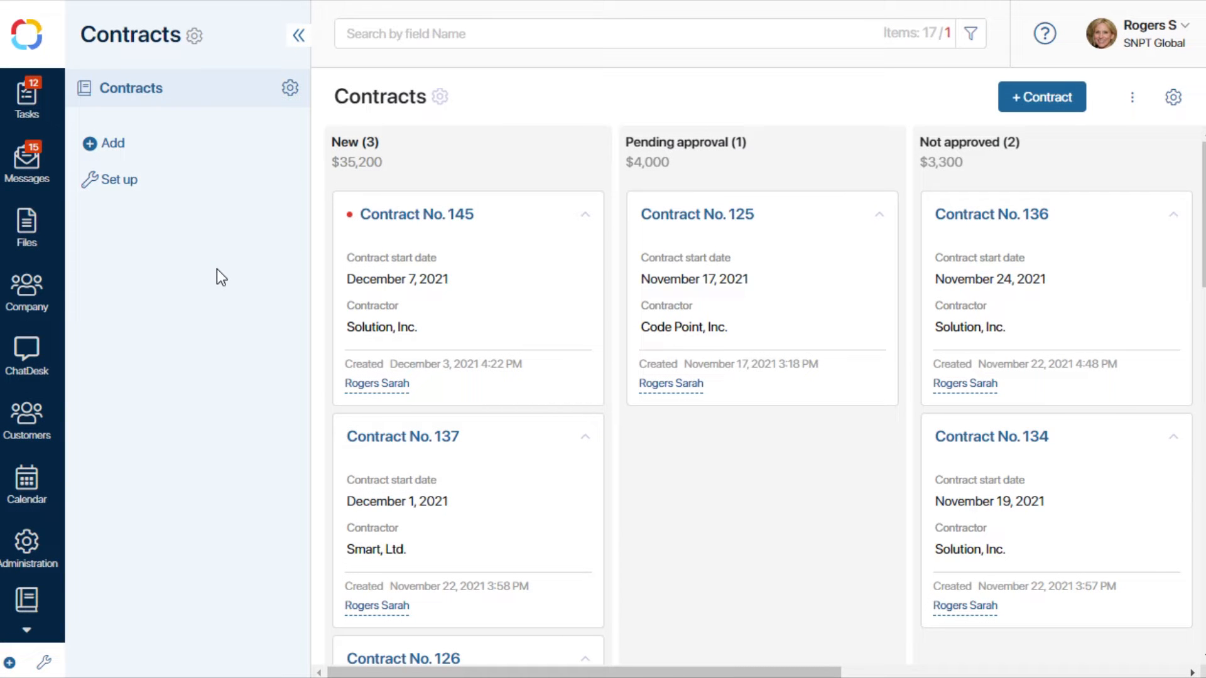
Open the document categorization settings and add an office named Head office.
{"action": "scroll", "coordinate": [27, 500], "scroll_direction": "down", "scroll_amount": 3}
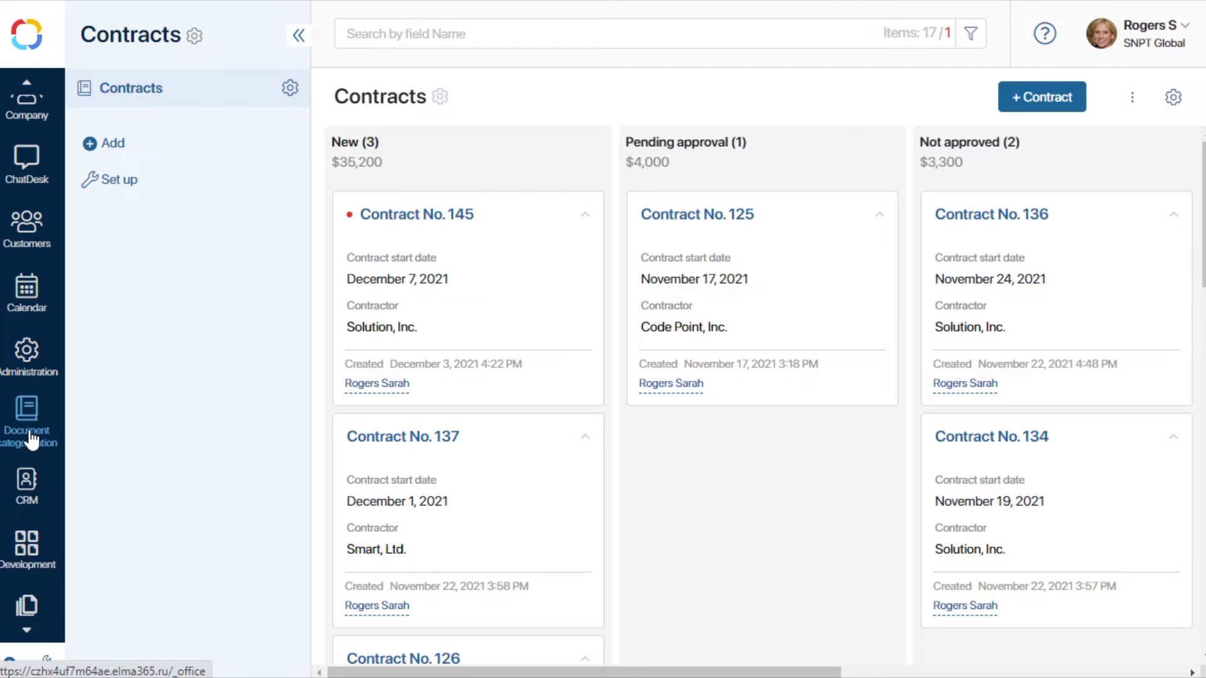
{"action": "left_click", "coordinate": [30, 433]}
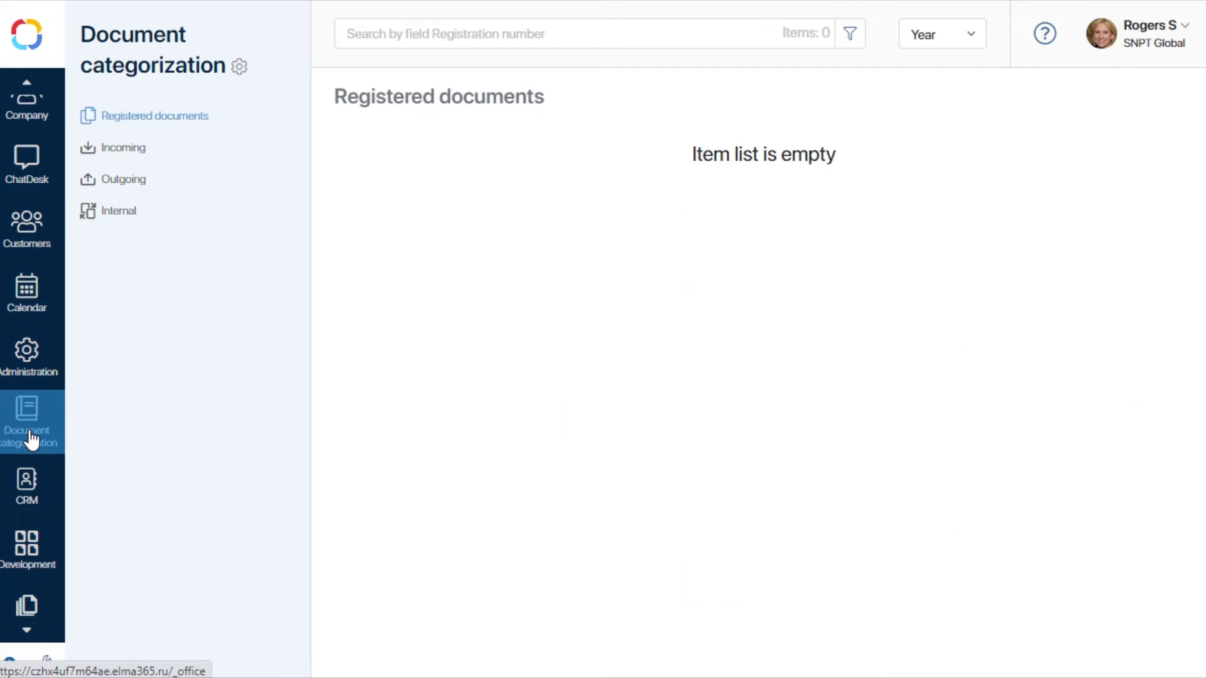
{"action": "left_click", "coordinate": [238, 67]}
{"action": "left_click", "coordinate": [329, 102]}
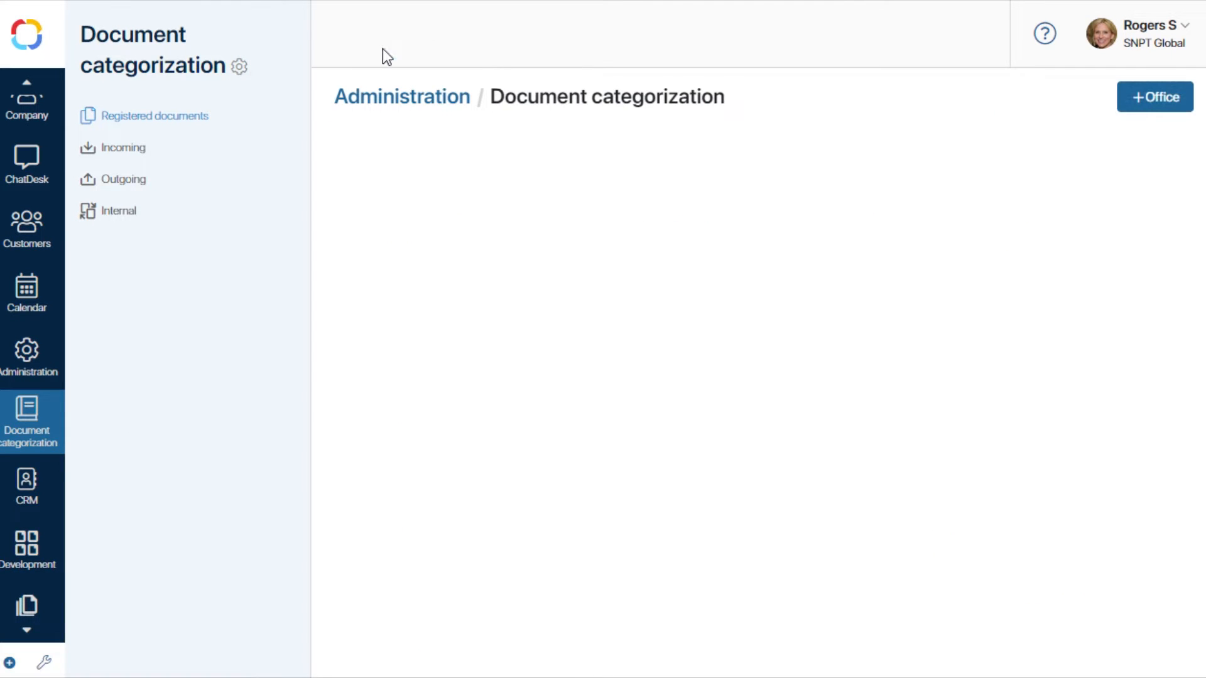
{"action": "left_click", "coordinate": [1158, 104]}
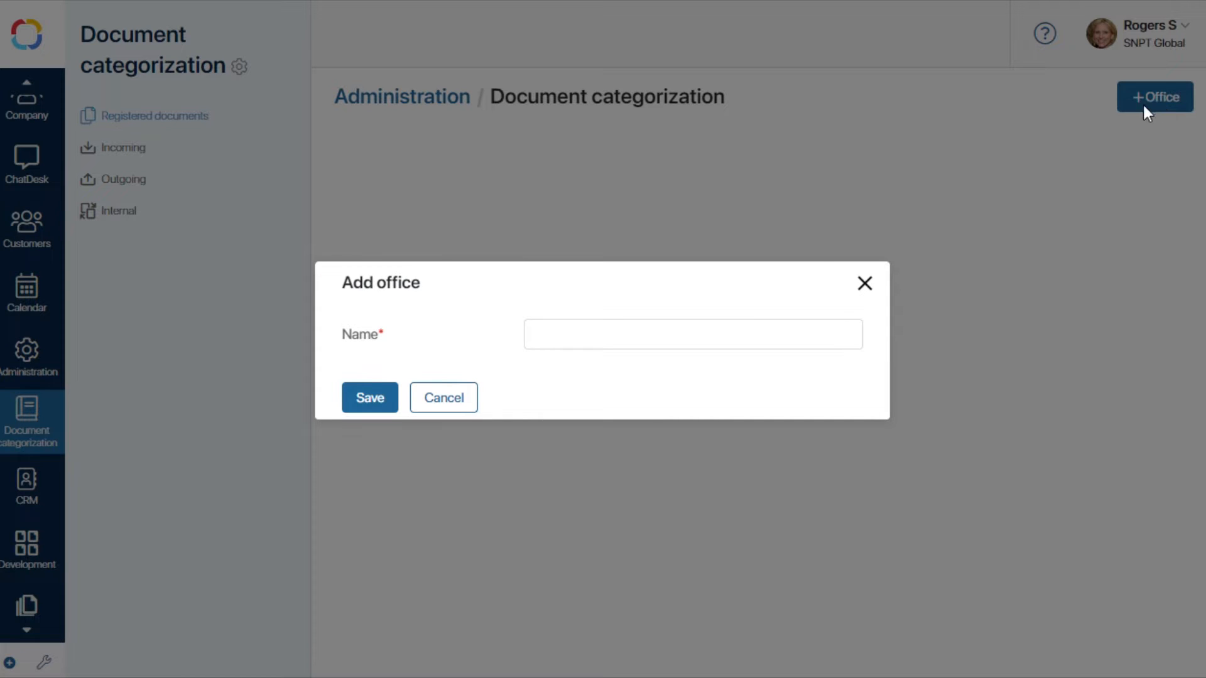
{"action": "left_click", "coordinate": [695, 326]}
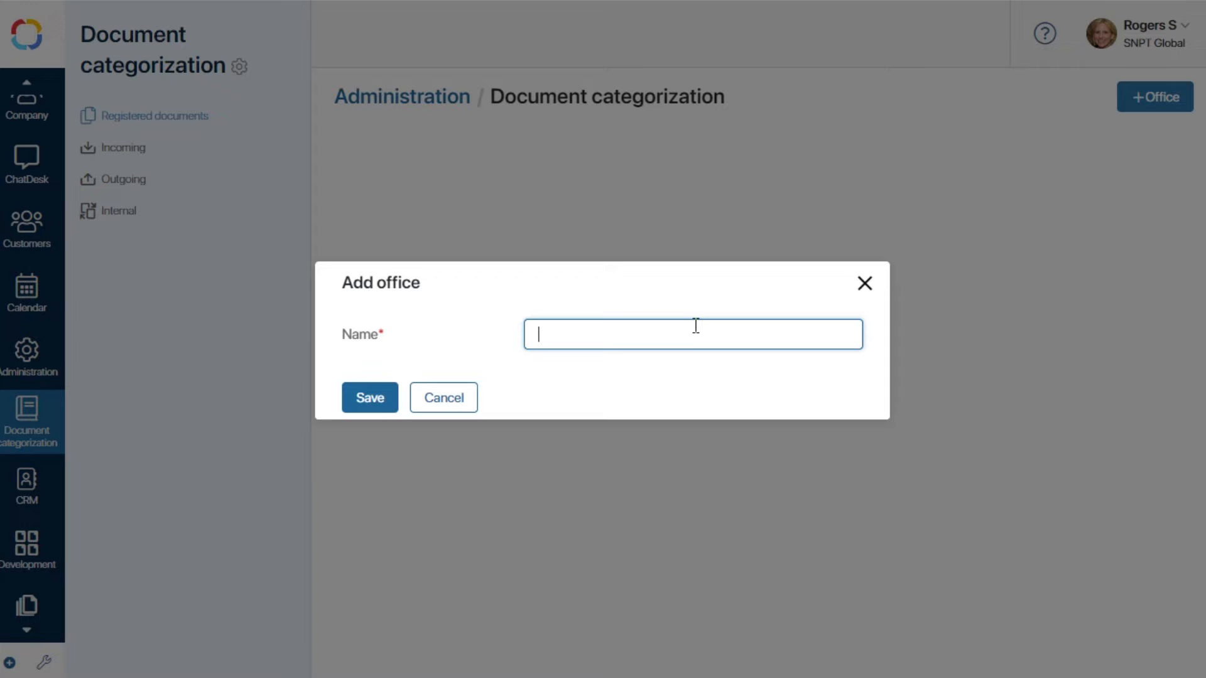
{"action": "type", "text": "Head office"}
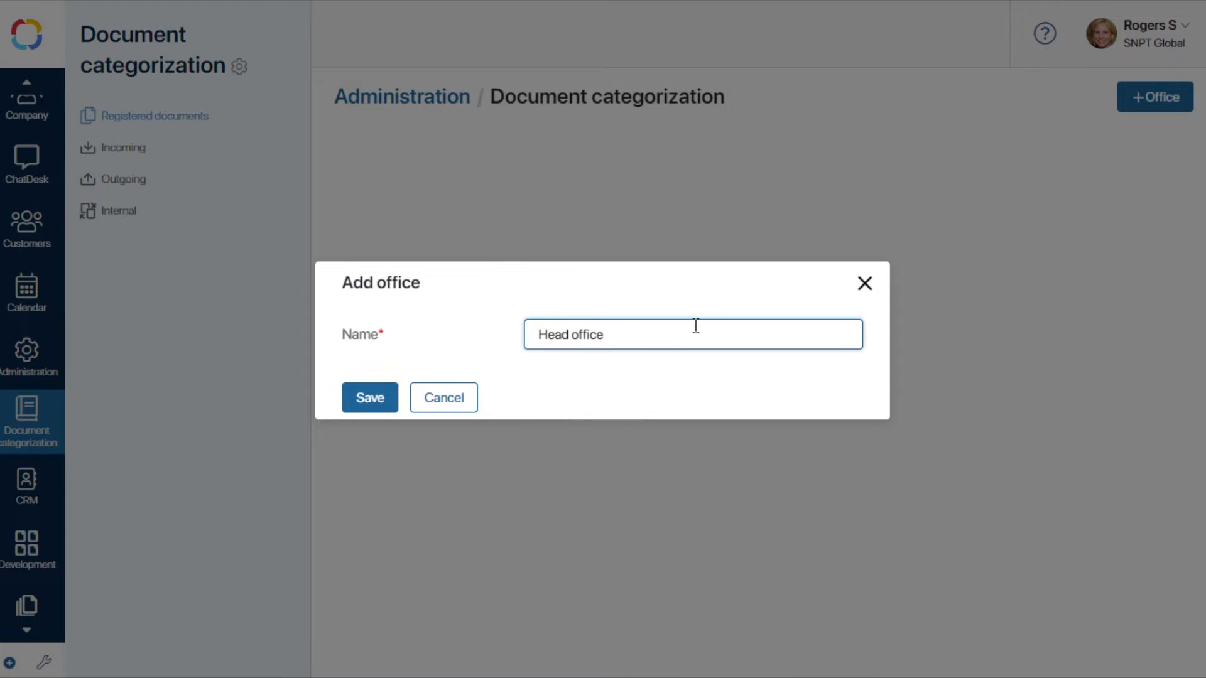
{"action": "left_click", "coordinate": [367, 401]}
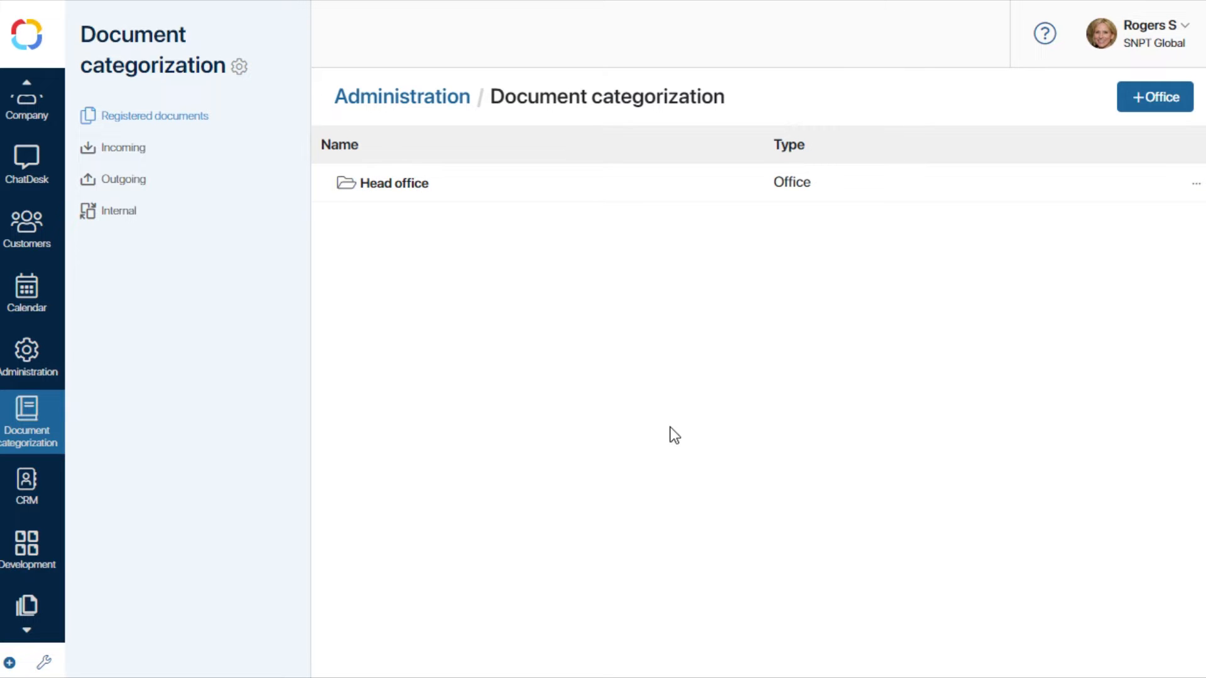
Add a category named Accounting department to Head office.
{"action": "left_click", "coordinate": [1196, 183]}
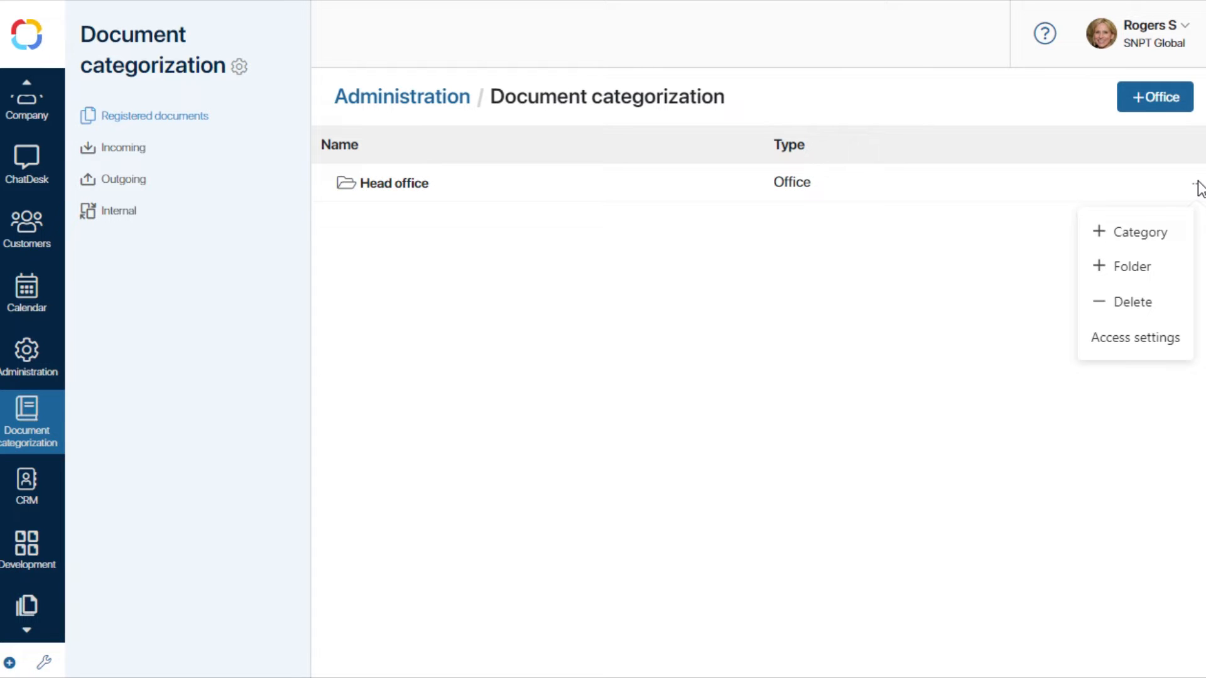
{"action": "left_click", "coordinate": [1161, 240]}
{"action": "left_click", "coordinate": [570, 325]}
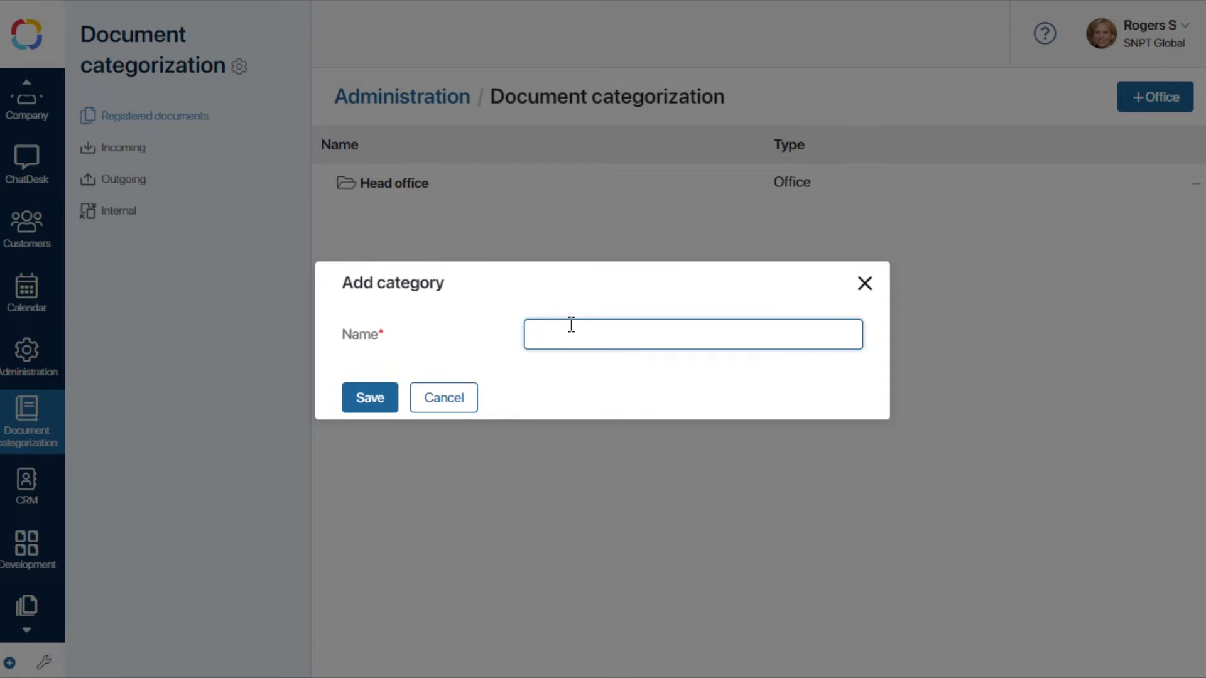
{"action": "type", "text": "Accounting department"}
{"action": "left_click", "coordinate": [371, 402]}
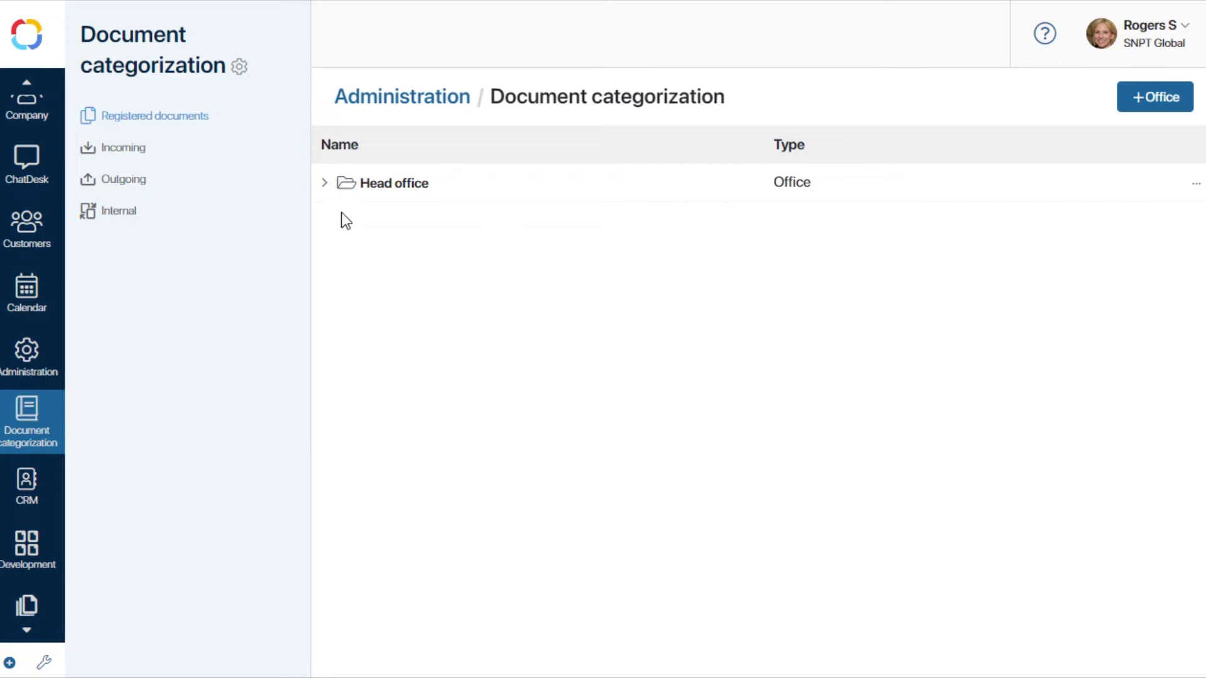
Expand Head office to review its department categories.
{"action": "left_click", "coordinate": [344, 189]}
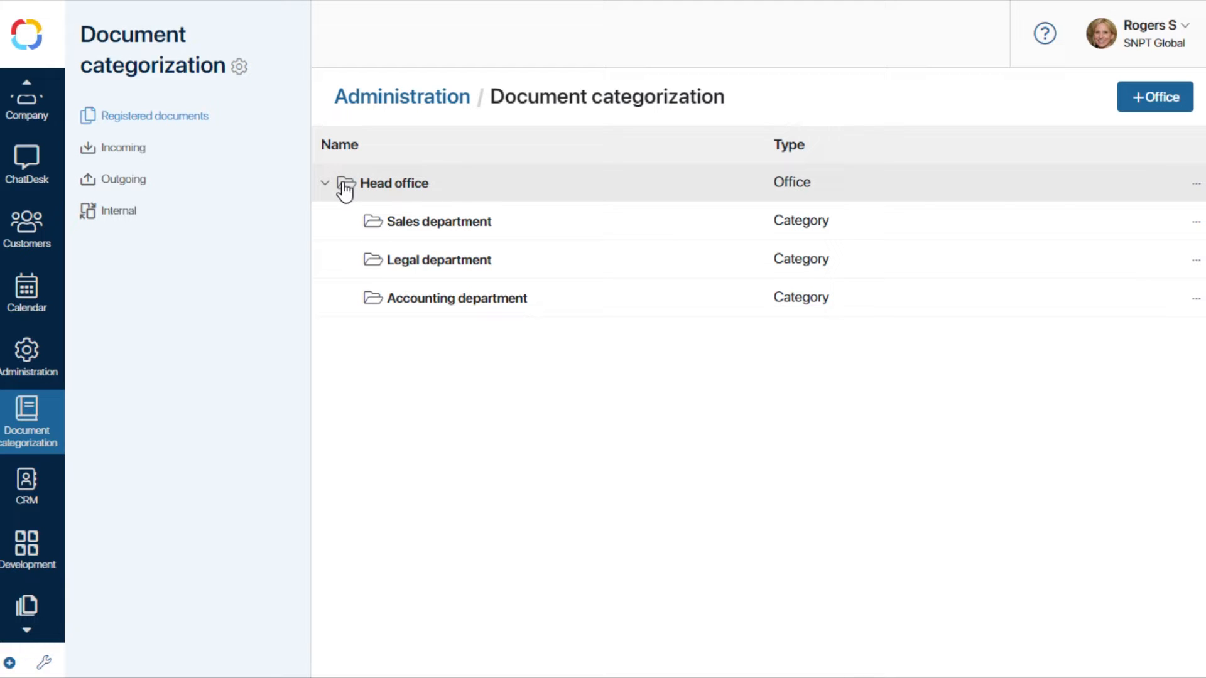
{"action": "left_click", "coordinate": [1193, 224]}
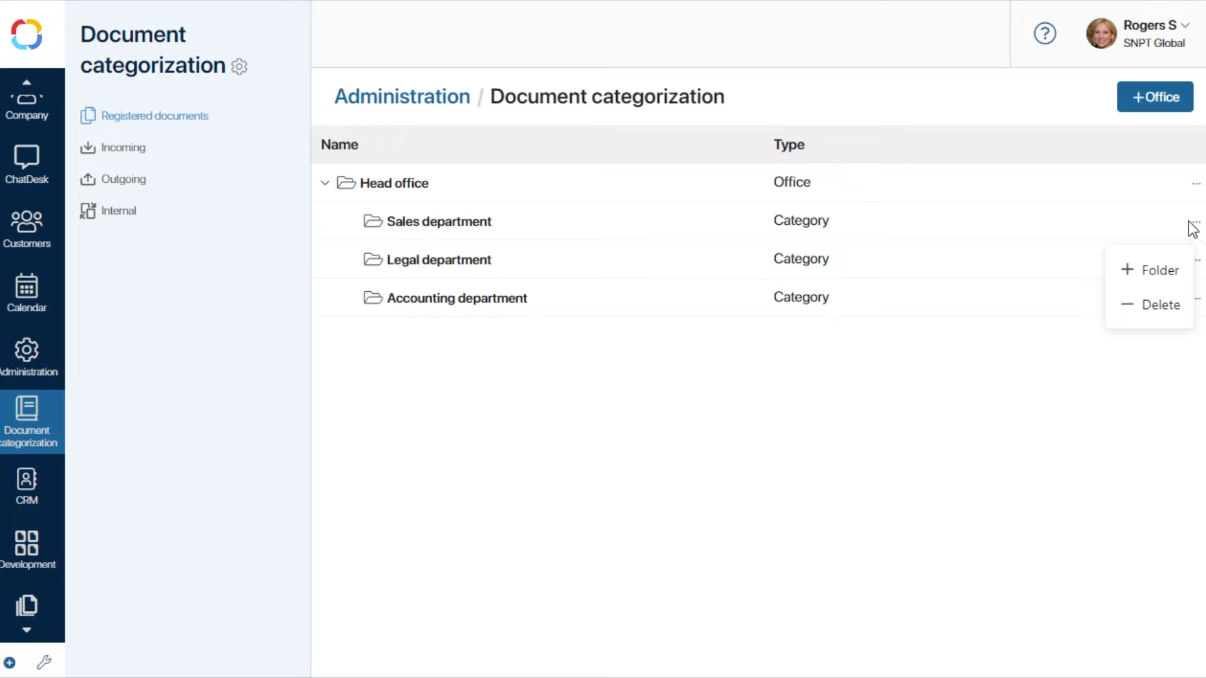
{"action": "left_click", "coordinate": [1191, 227]}
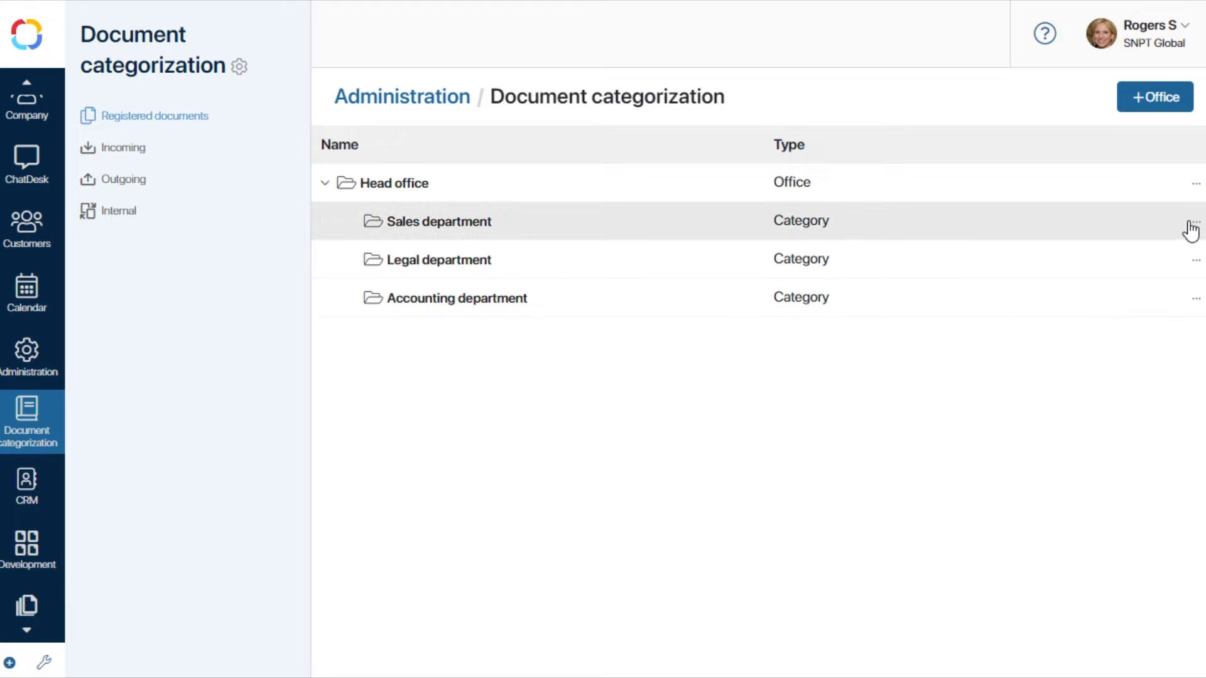
Start adding a folder under Head office named Supply agreements with Outgoing document flow.
{"action": "left_click", "coordinate": [1198, 187]}
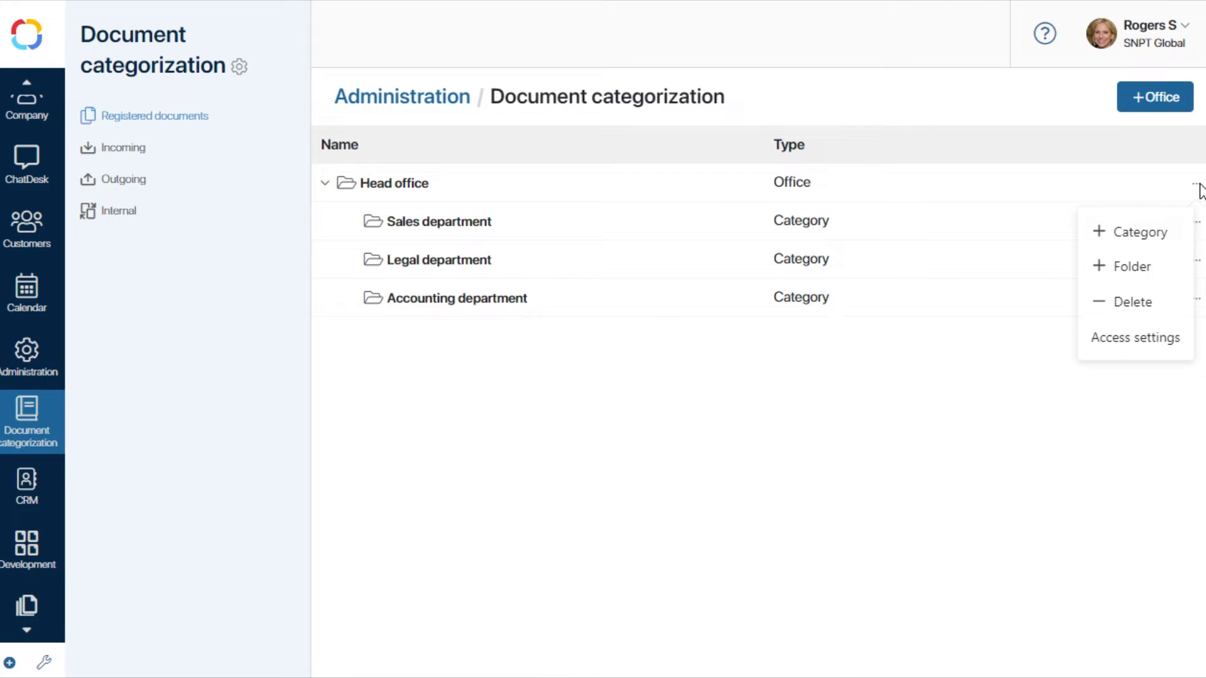
{"action": "left_click", "coordinate": [1142, 266]}
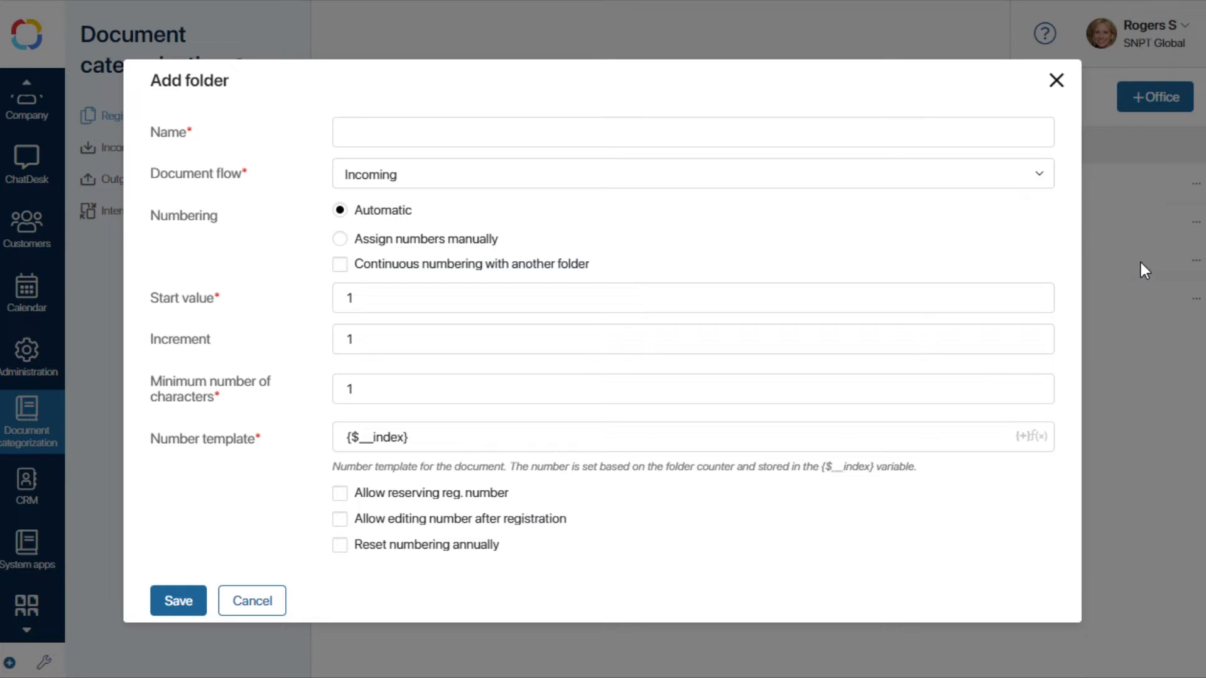
{"action": "left_click", "coordinate": [518, 132]}
{"action": "type", "text": "Supply agreements"}
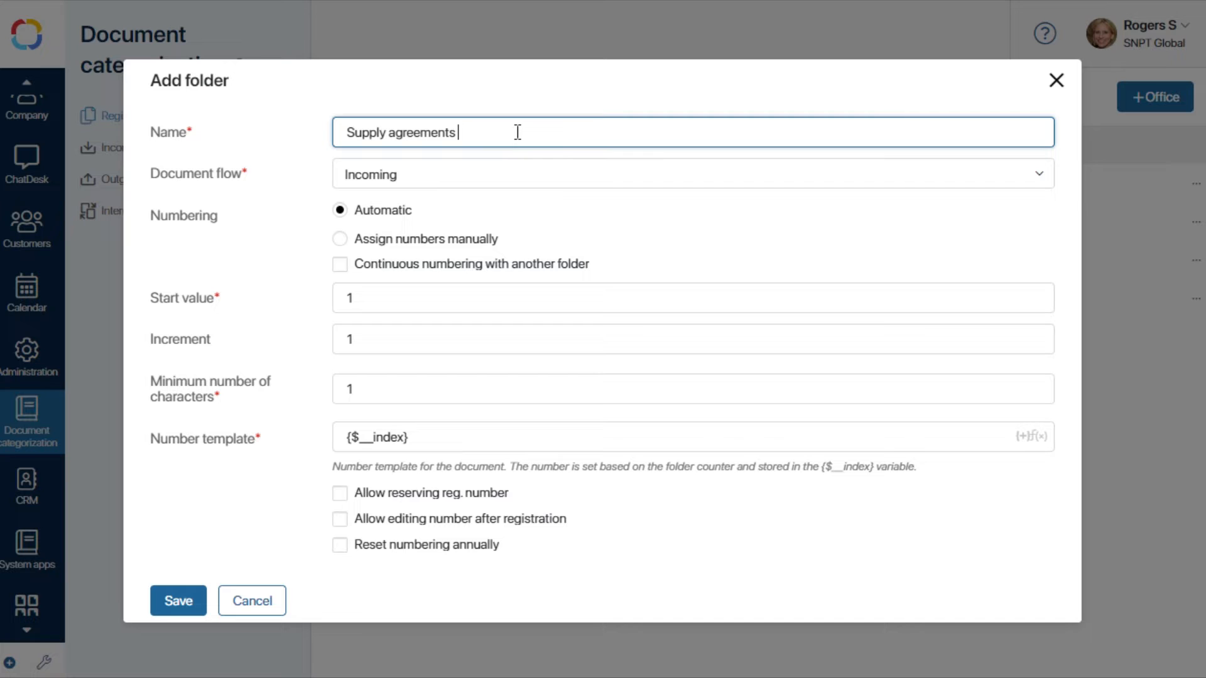
{"action": "left_click", "coordinate": [509, 174]}
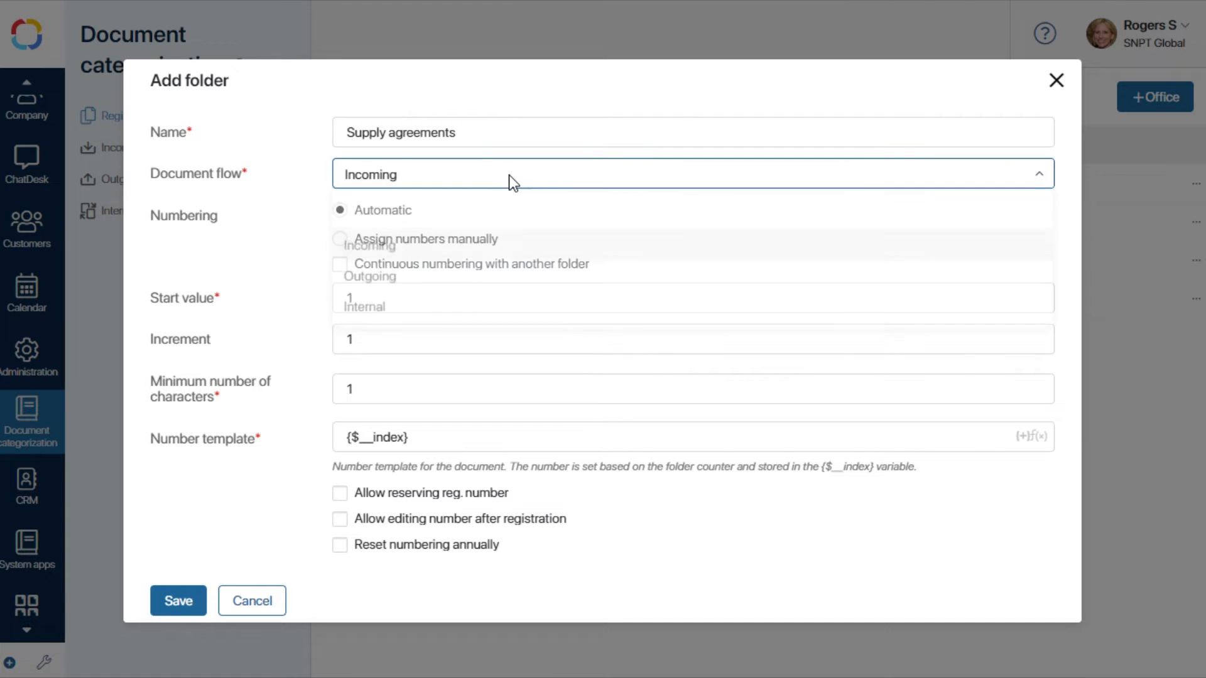
{"action": "left_click", "coordinate": [404, 272]}
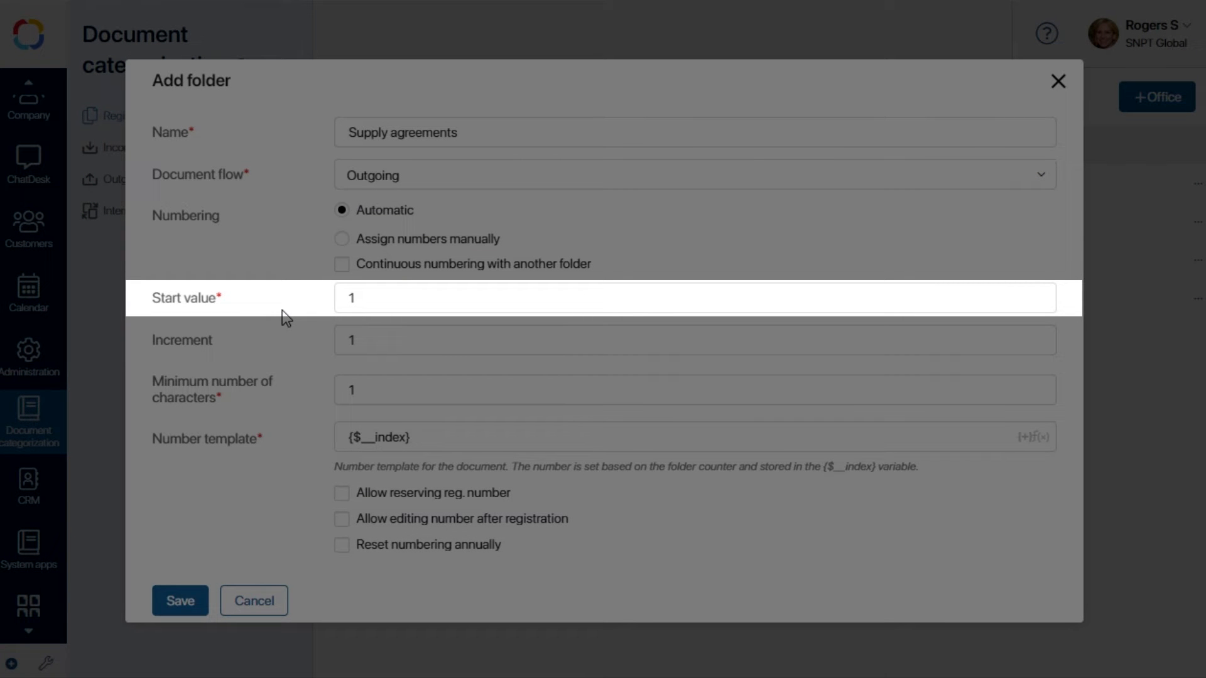
Set the folder's numbering start value to 001 and minimum number of characters to 3.
{"action": "double_click", "coordinate": [337, 297]}
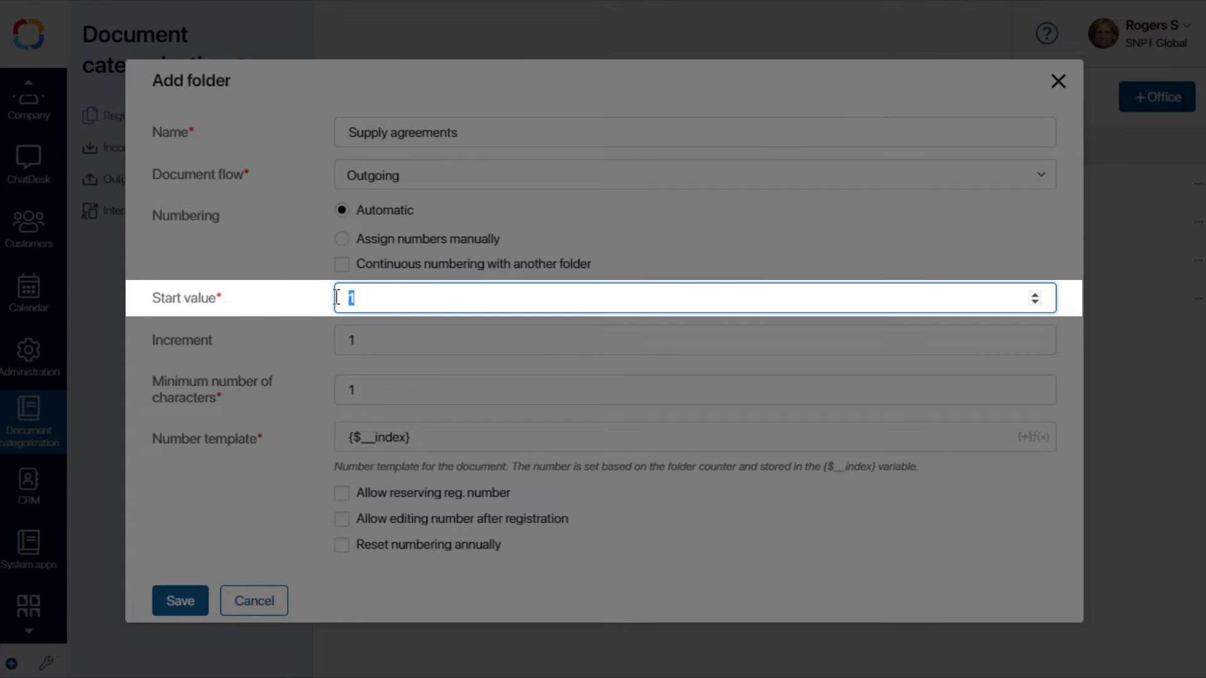
{"action": "type", "text": "001"}
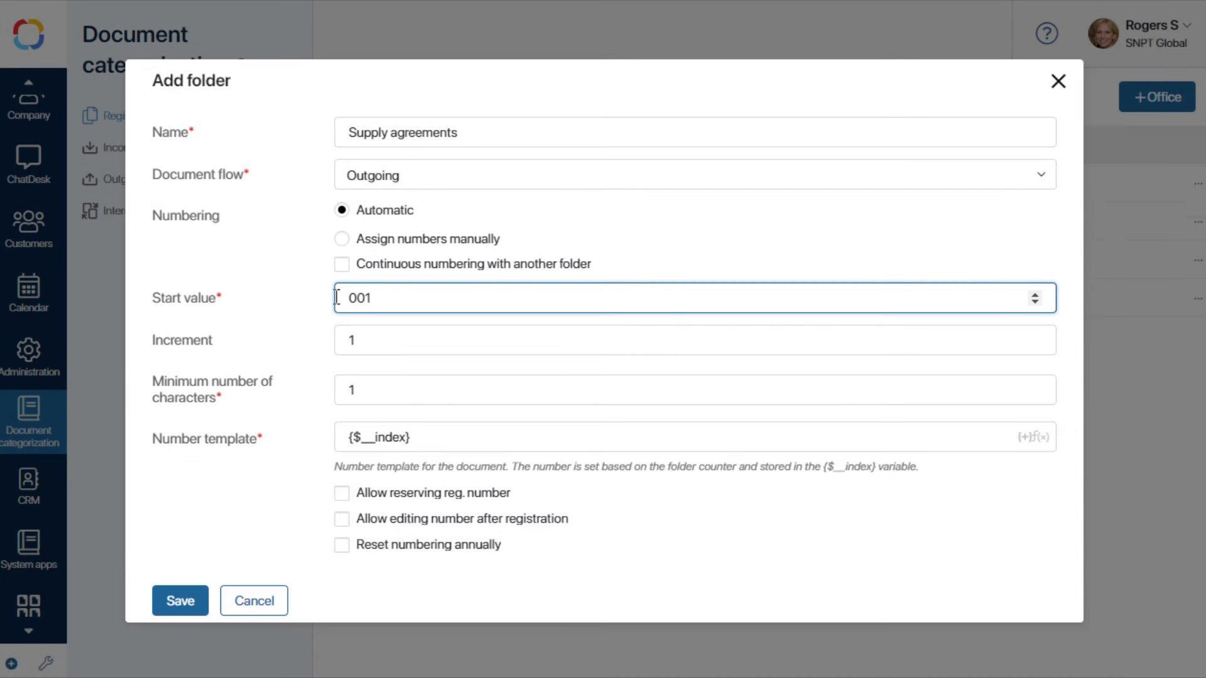
{"action": "double_click", "coordinate": [333, 394]}
{"action": "type", "text": "3"}
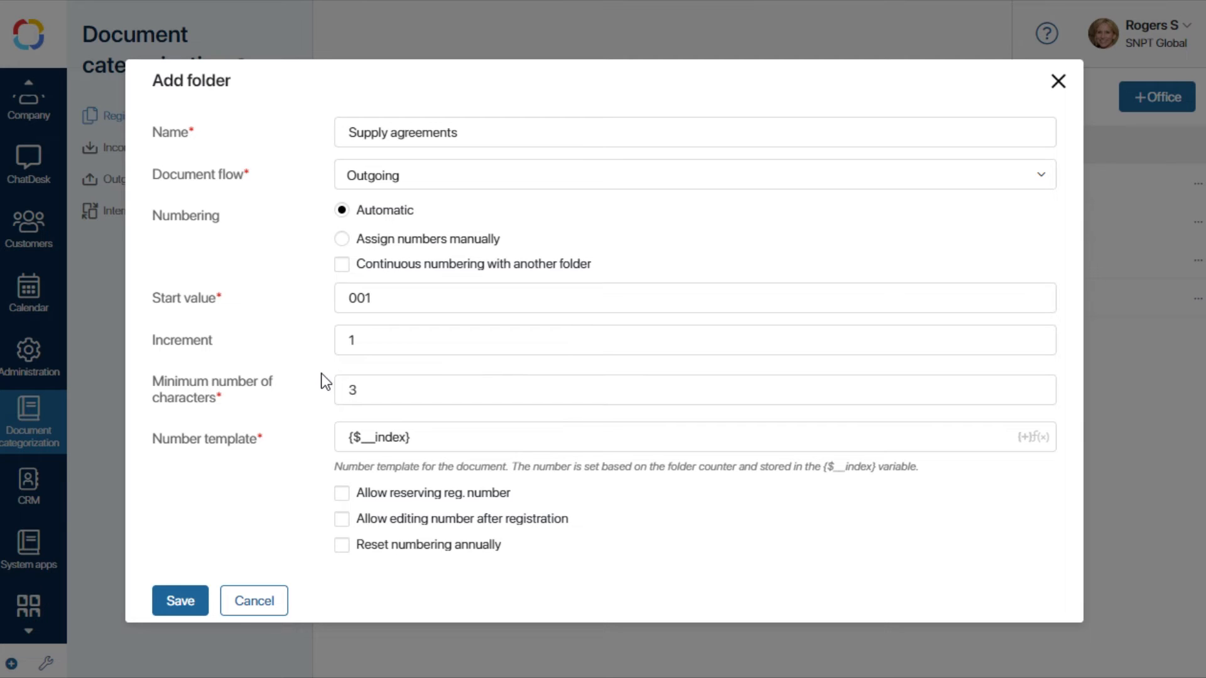
Set the number template to Contract No. {$__index} and save the folder.
{"action": "left_click_drag", "start_coordinate": [417, 437], "coordinate": [321, 437]}
{"action": "type", "text": "Contract No. {$__index}"}
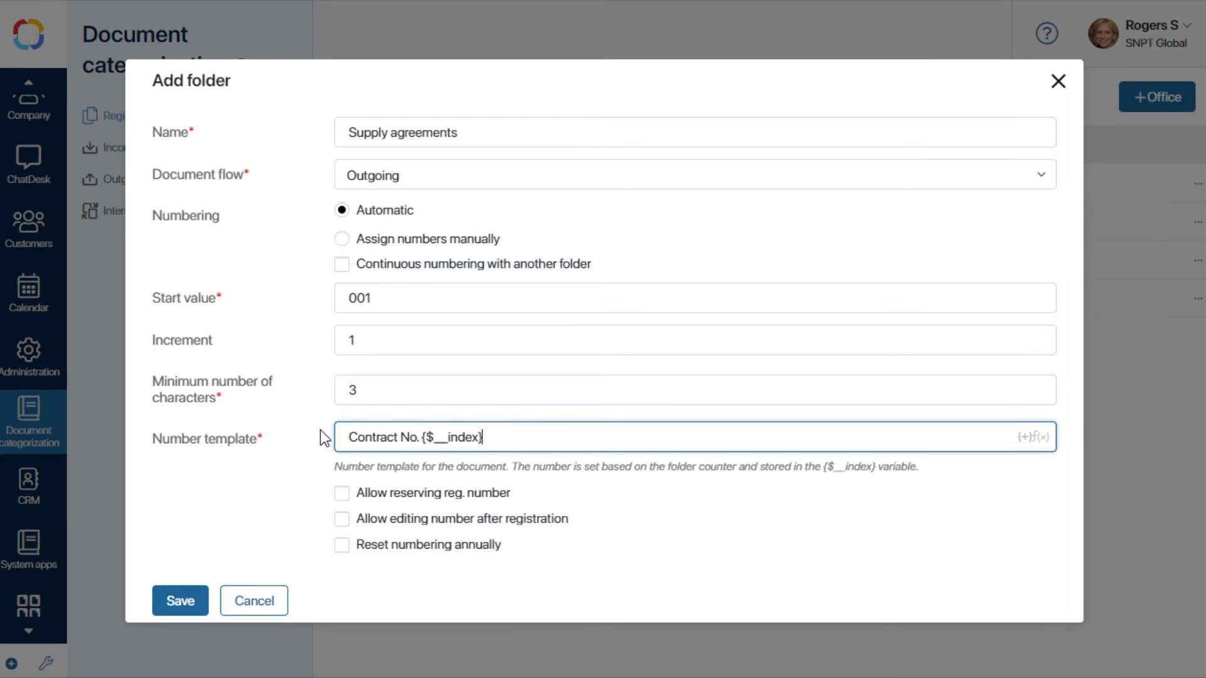
{"action": "left_click", "coordinate": [162, 611]}
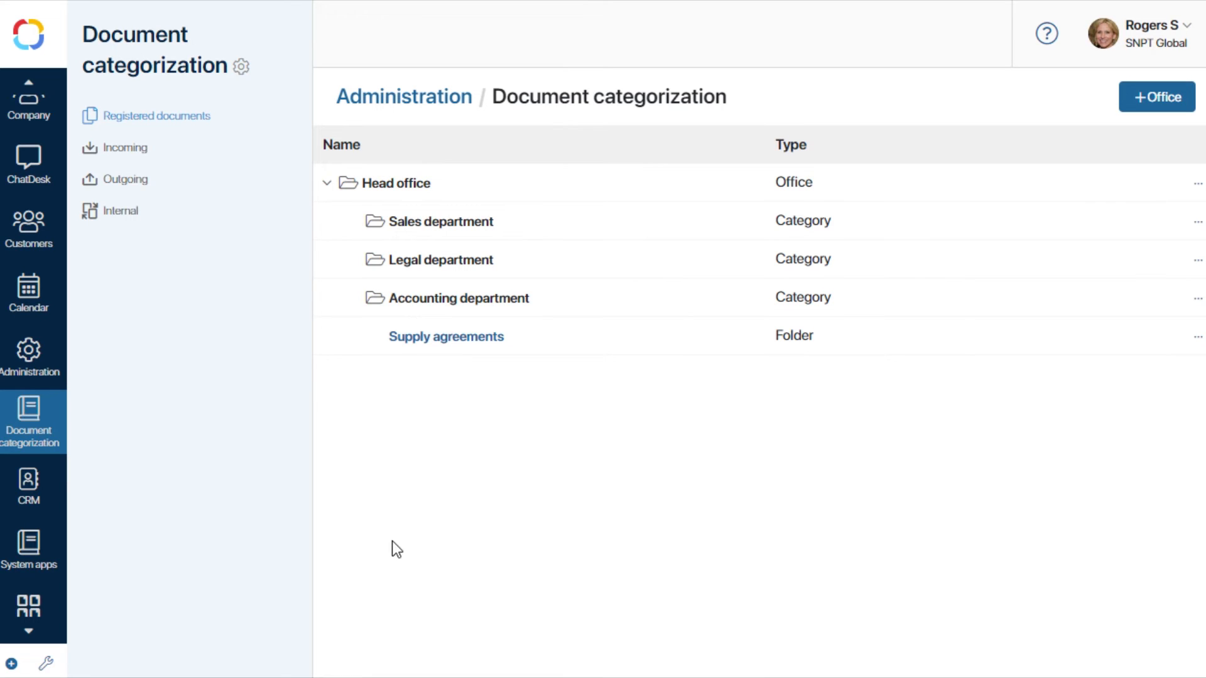
Grant the Office manager group specific access permissions on Head office and save.
{"action": "left_click", "coordinate": [1198, 186]}
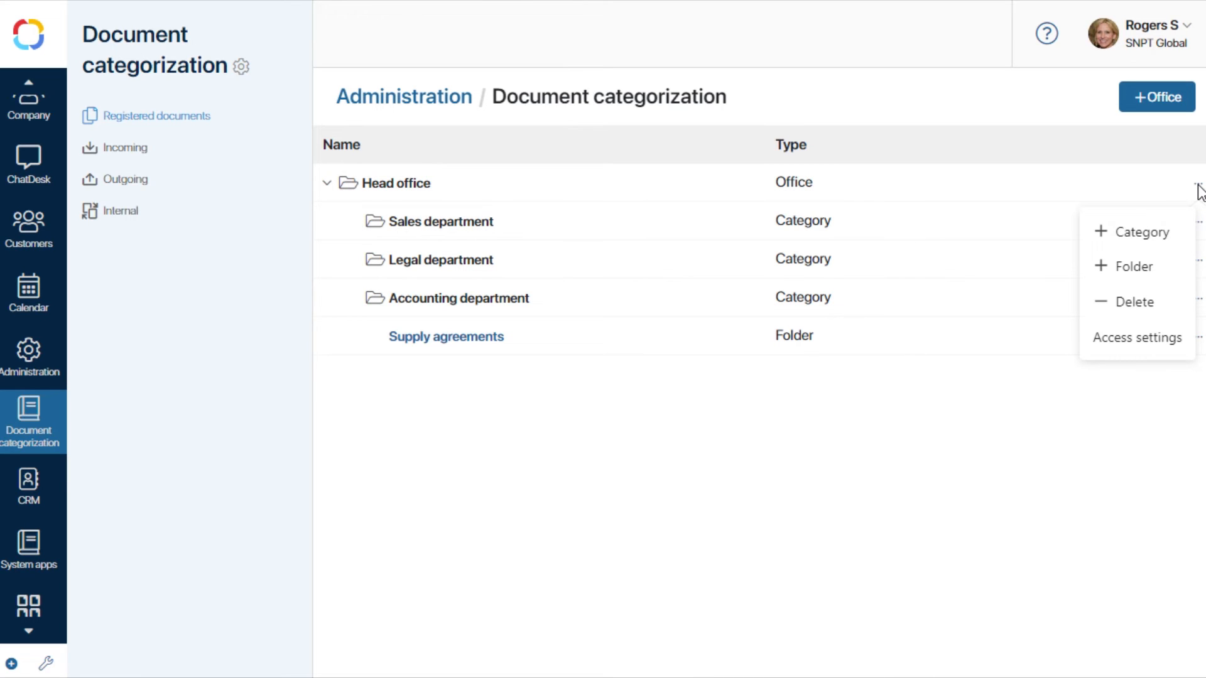
{"action": "left_click", "coordinate": [1119, 343]}
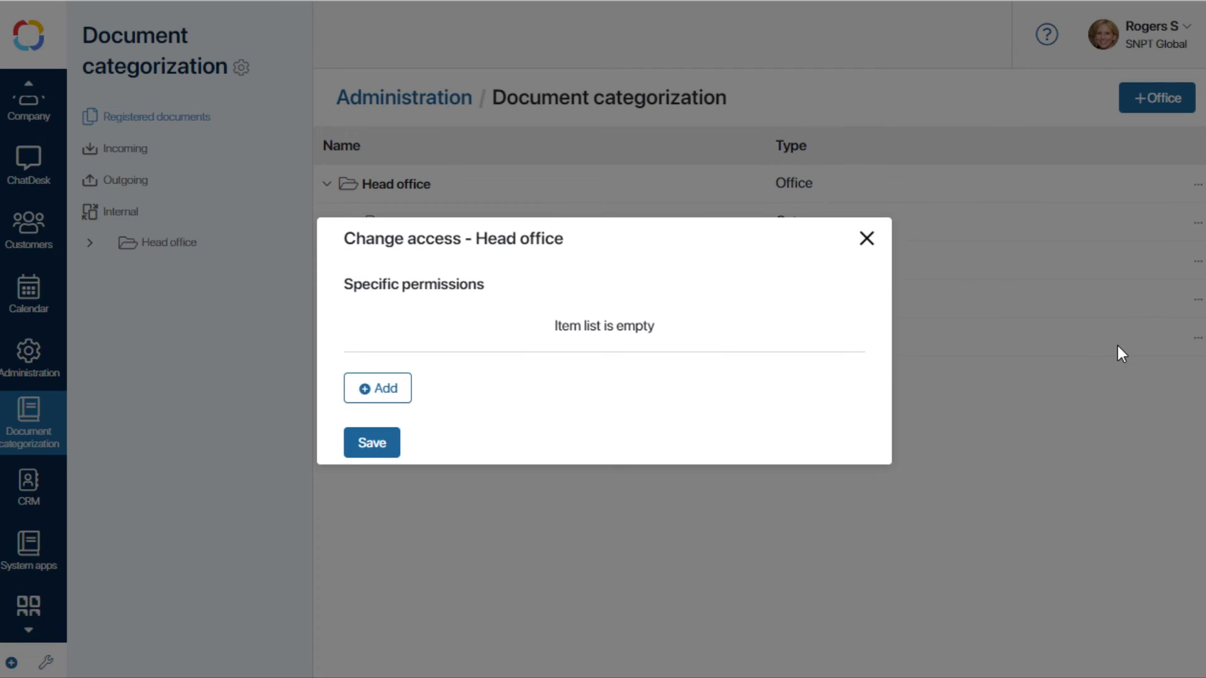
{"action": "left_click", "coordinate": [372, 388]}
{"action": "left_click", "coordinate": [351, 200]}
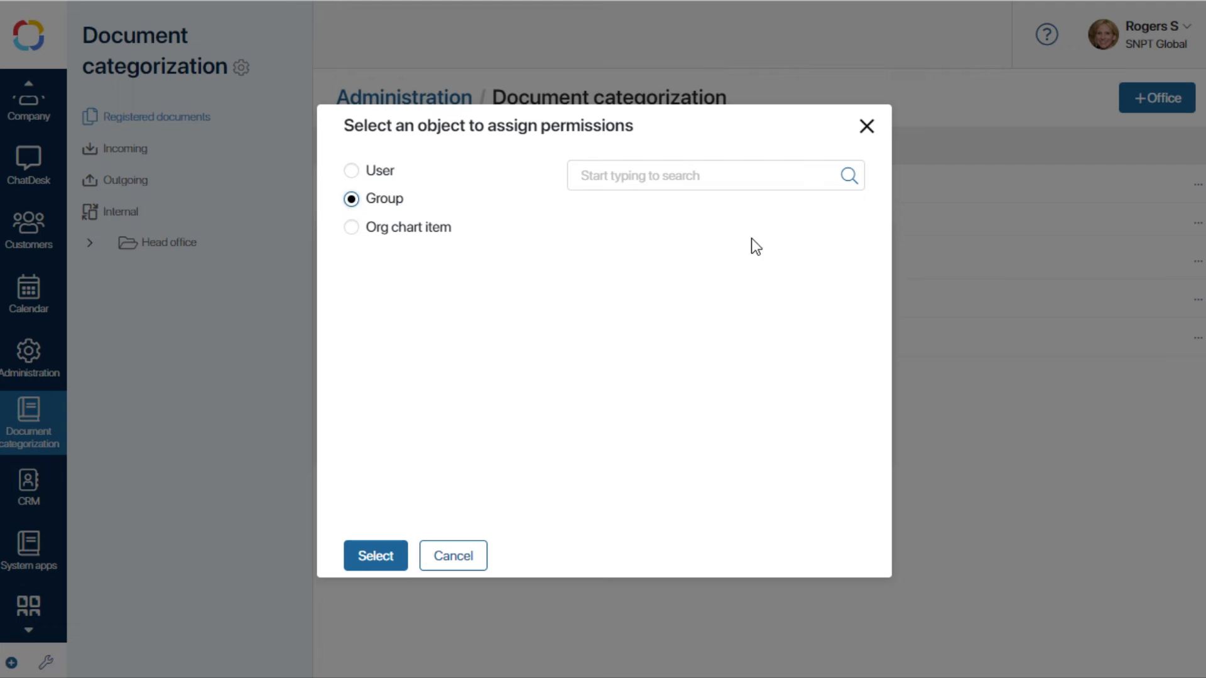
{"action": "left_click", "coordinate": [802, 177]}
{"action": "type", "text": "offi"}
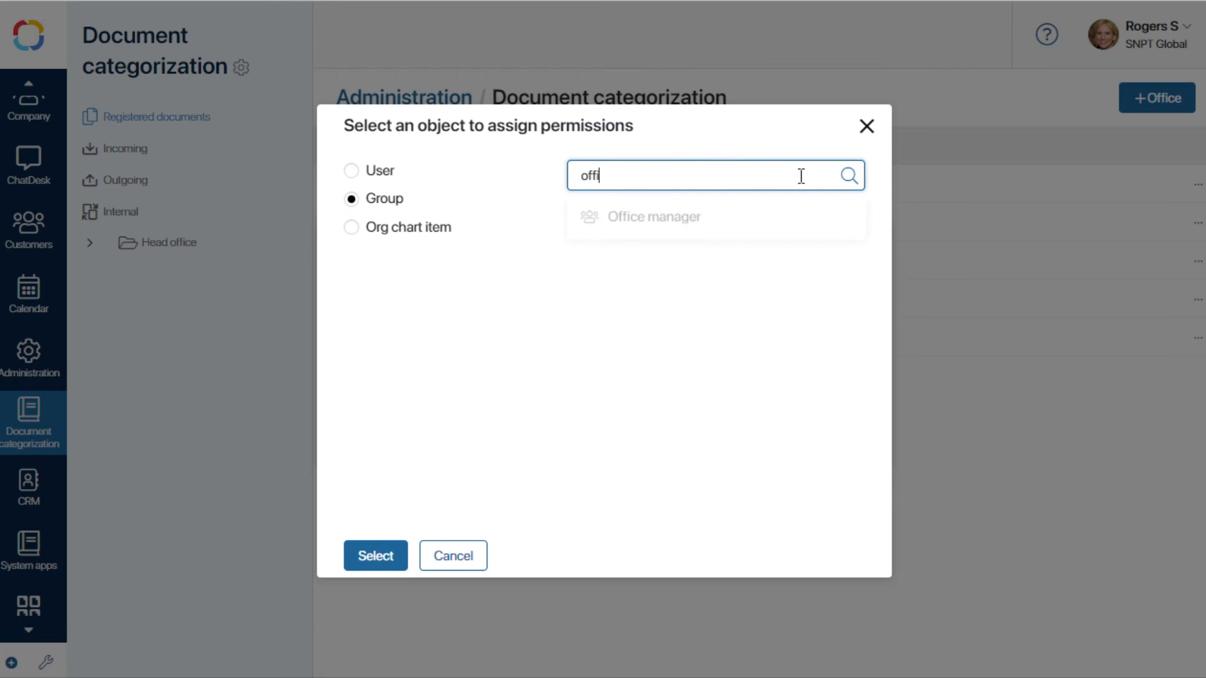
{"action": "left_click", "coordinate": [697, 225]}
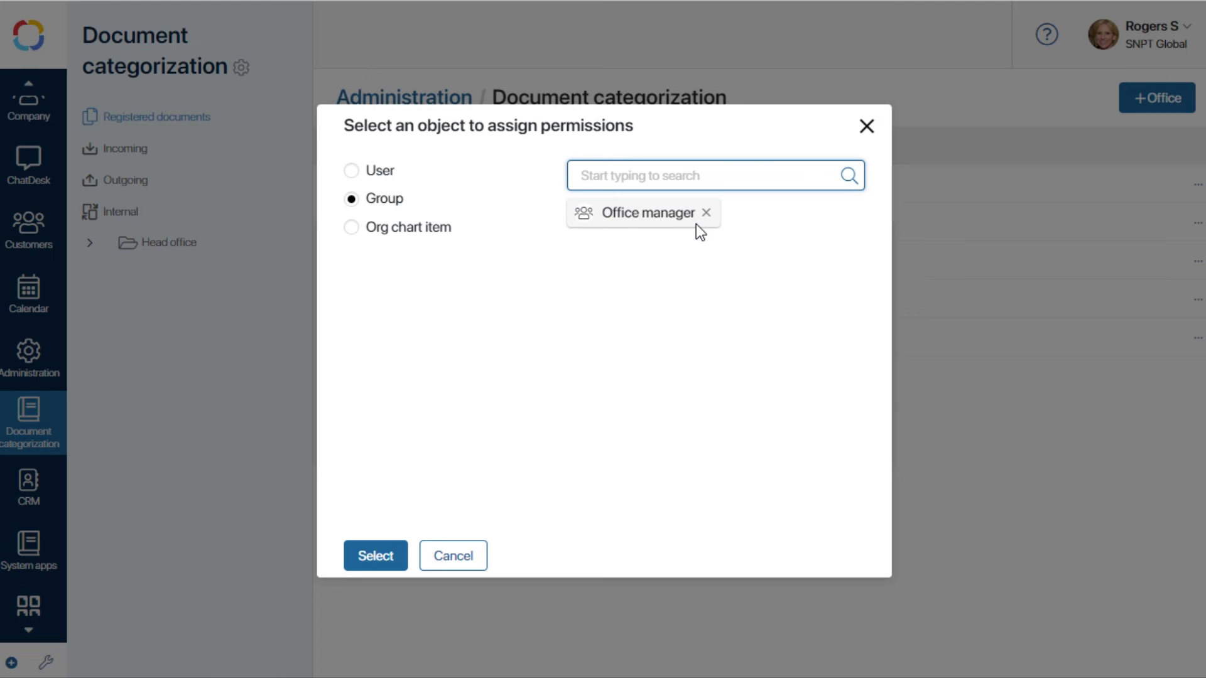
{"action": "left_click", "coordinate": [374, 556]}
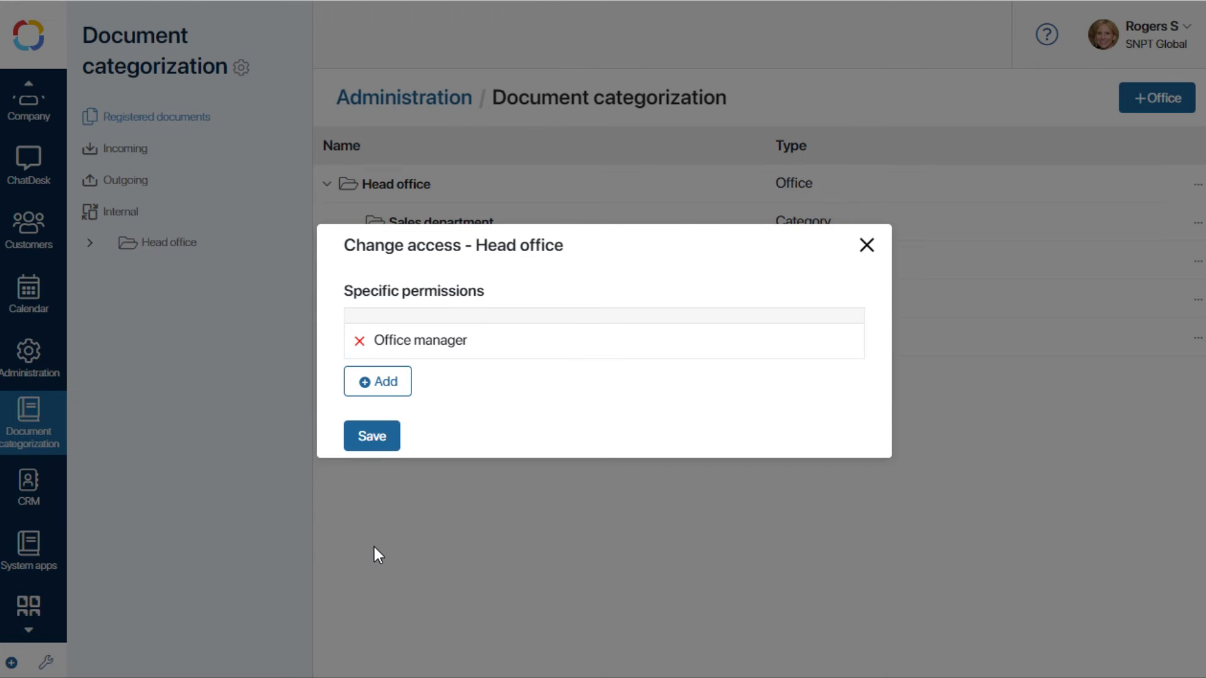
{"action": "left_click", "coordinate": [374, 442]}
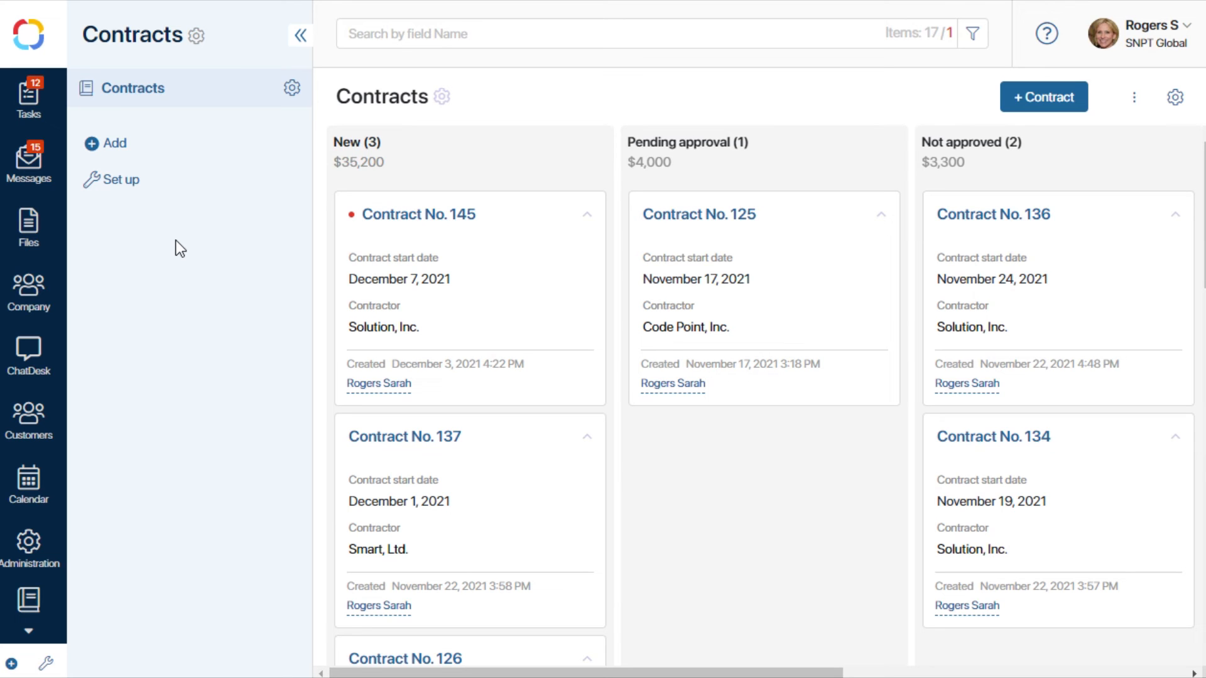
Open the Contracts app's registration settings, enable registration and choose the Head office/ Supply agreements folder for numbering.
{"action": "left_click", "coordinate": [290, 91]}
{"action": "left_click", "coordinate": [386, 89]}
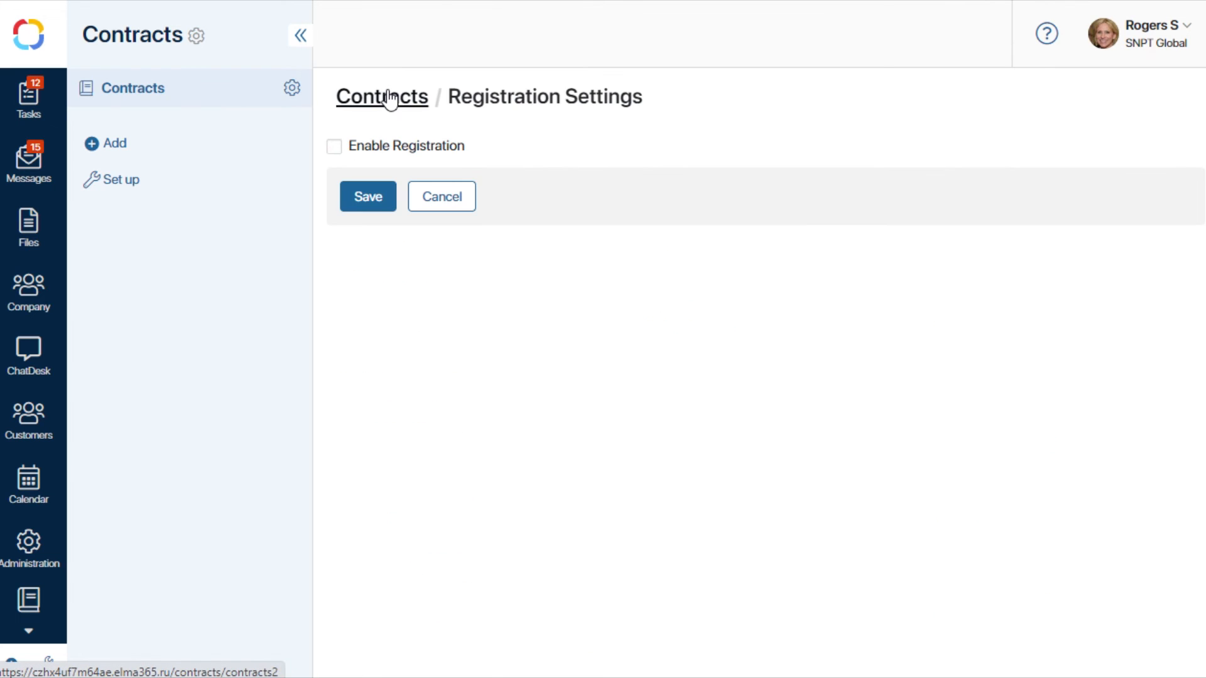
{"action": "left_click", "coordinate": [335, 148]}
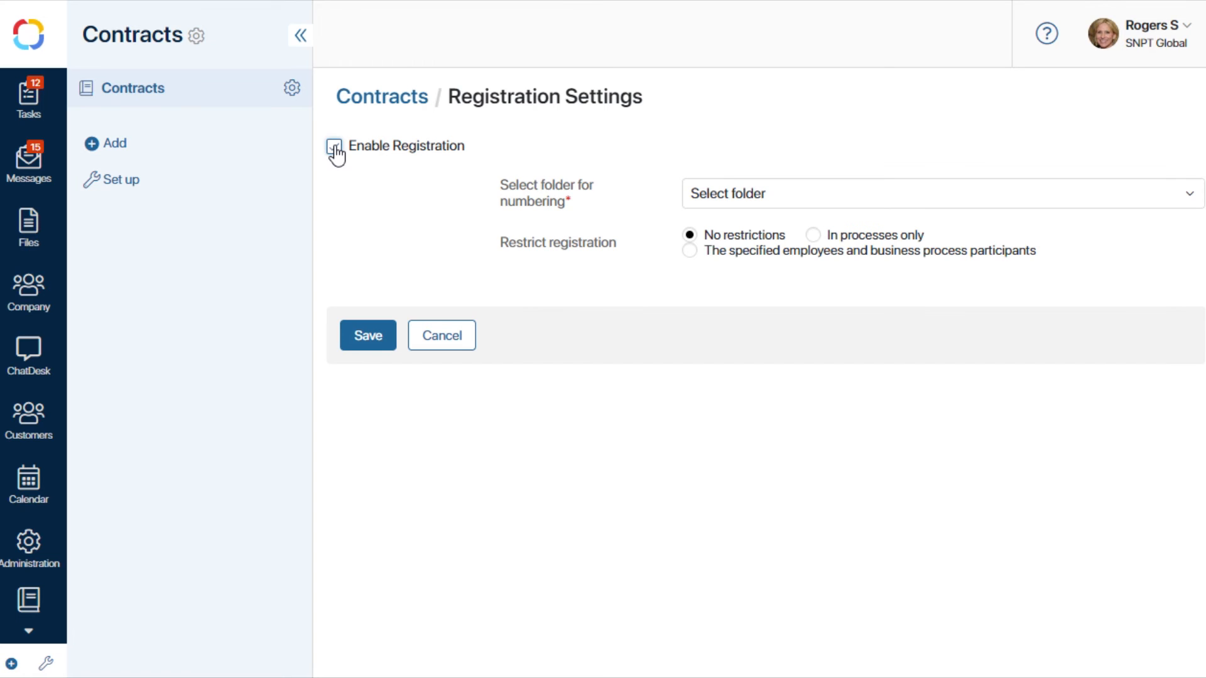
{"action": "left_click", "coordinate": [697, 193]}
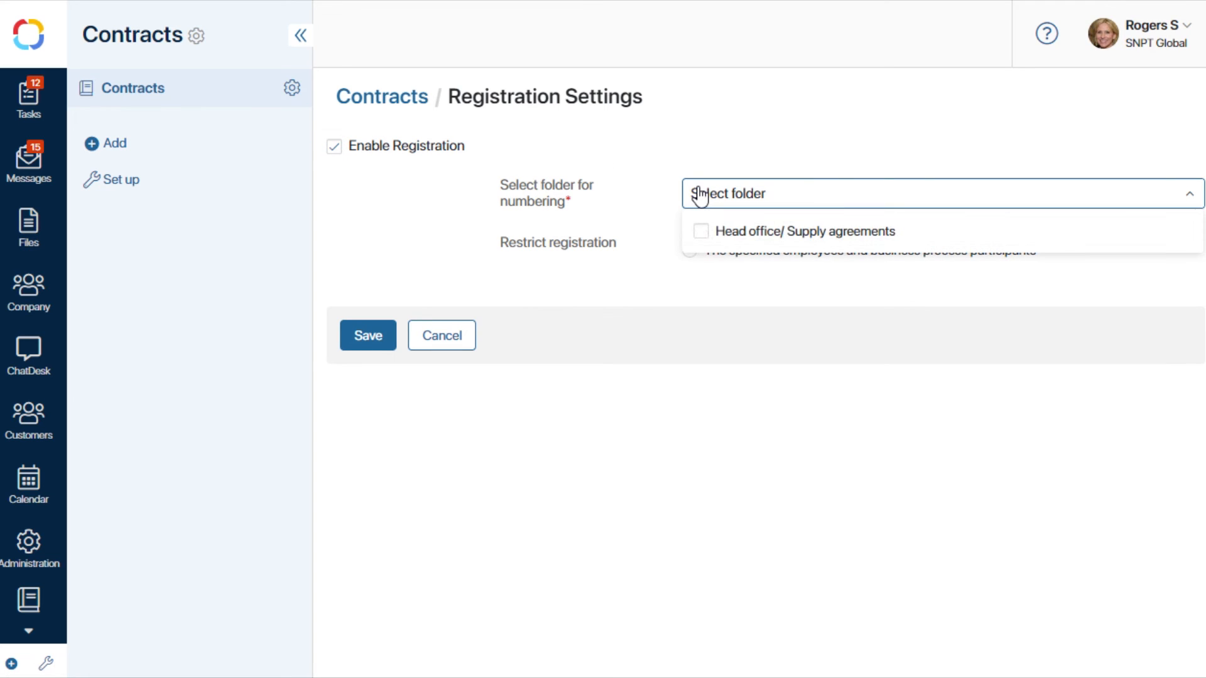
{"action": "left_click", "coordinate": [698, 234]}
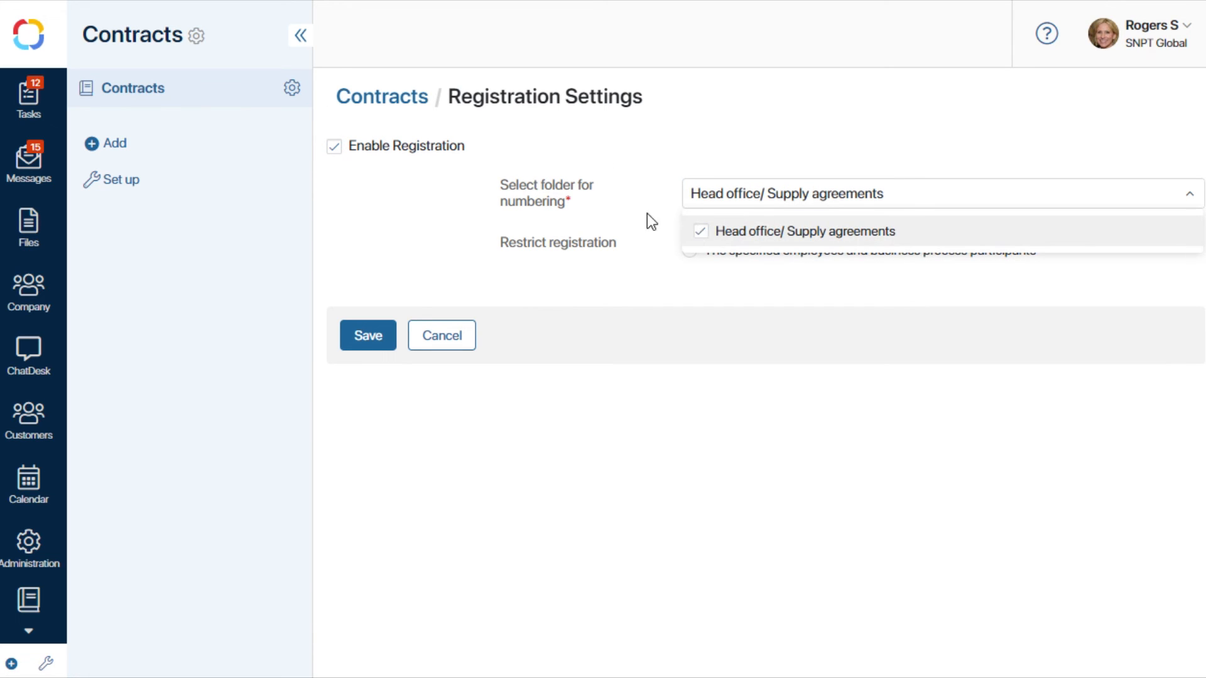
{"action": "left_click", "coordinate": [620, 206]}
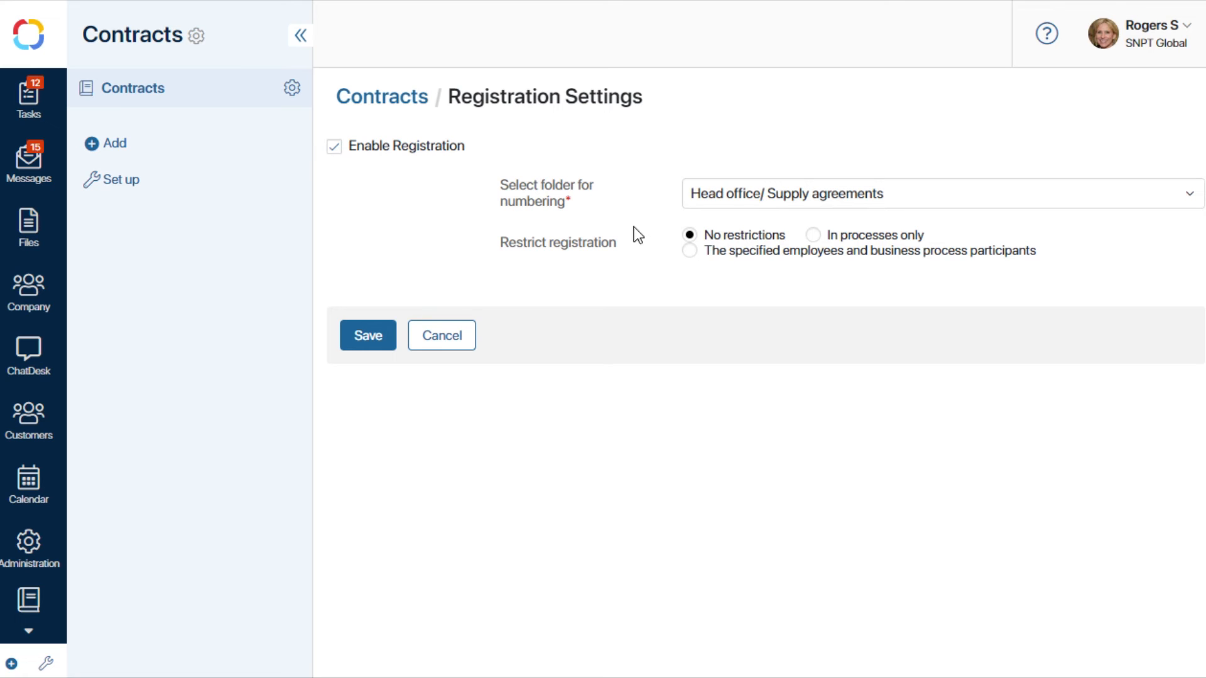
Restrict registration to specified employees, add the Office manager group, and save the registration settings.
{"action": "left_click", "coordinate": [689, 252]}
{"action": "left_click", "coordinate": [698, 283]}
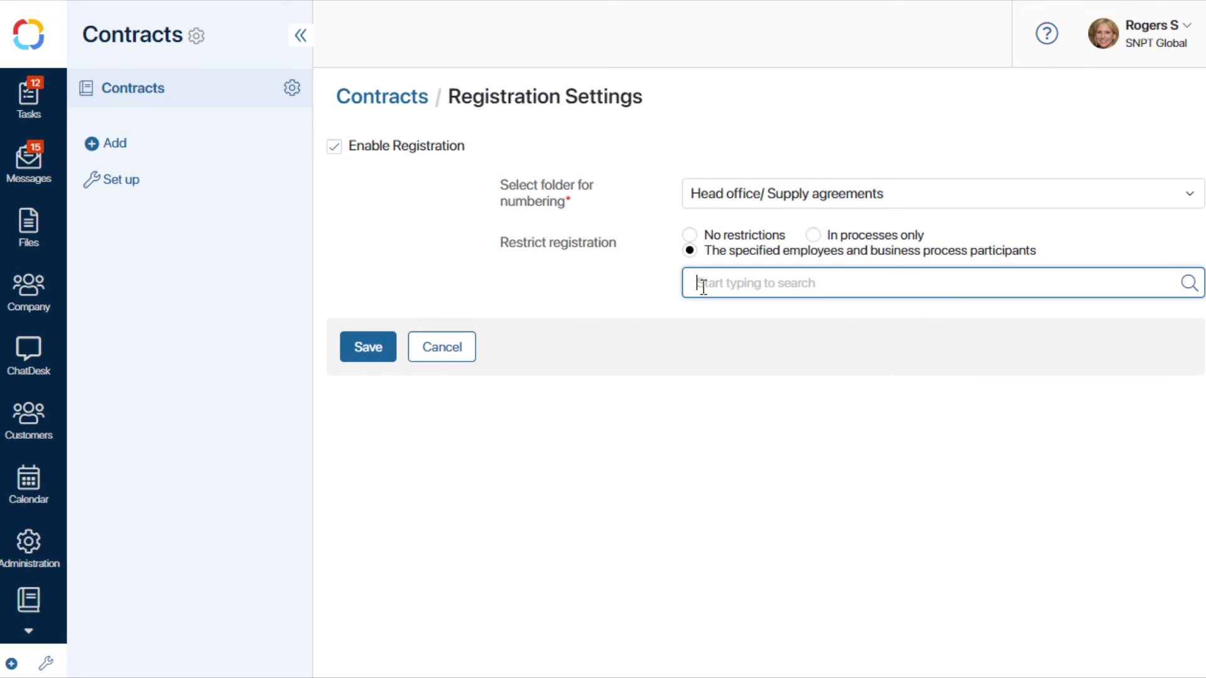
{"action": "type", "text": "offi"}
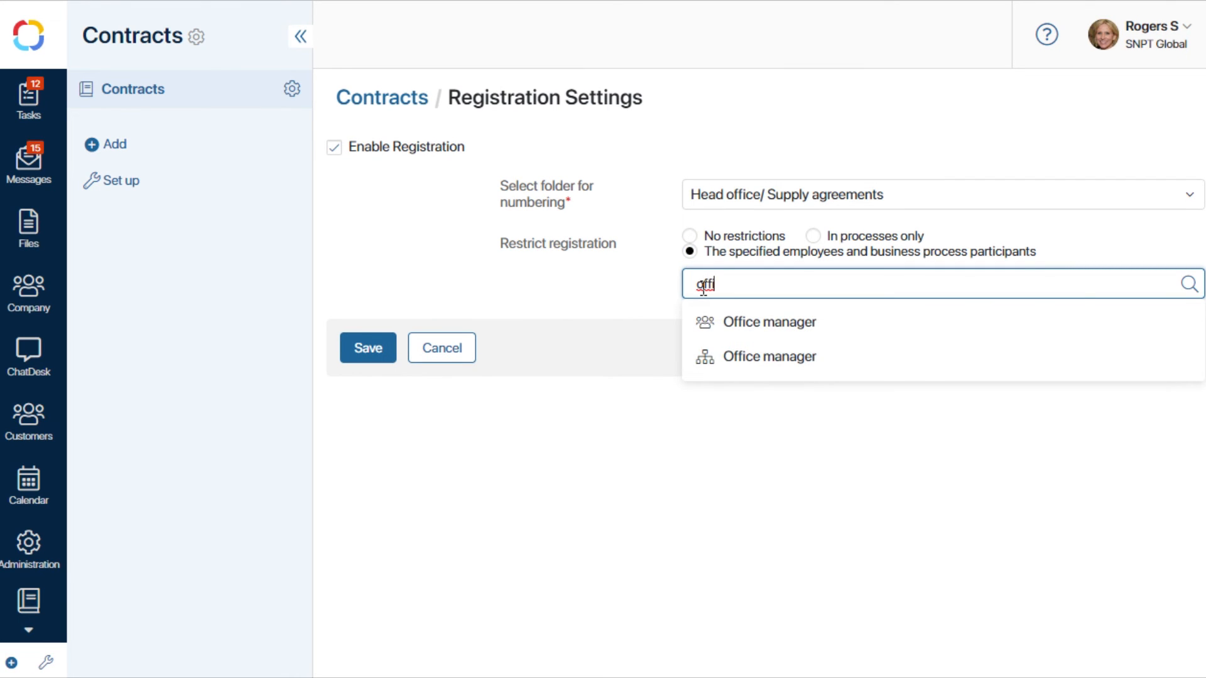
{"action": "left_click", "coordinate": [713, 319]}
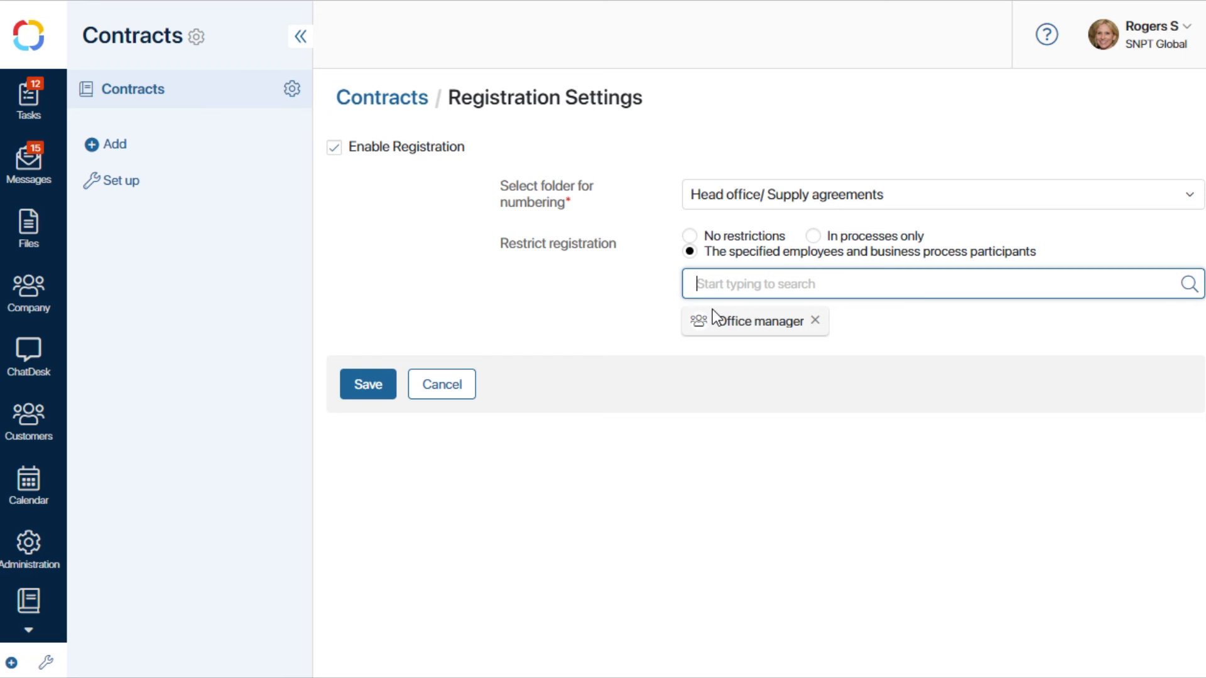
{"action": "left_click", "coordinate": [364, 390]}
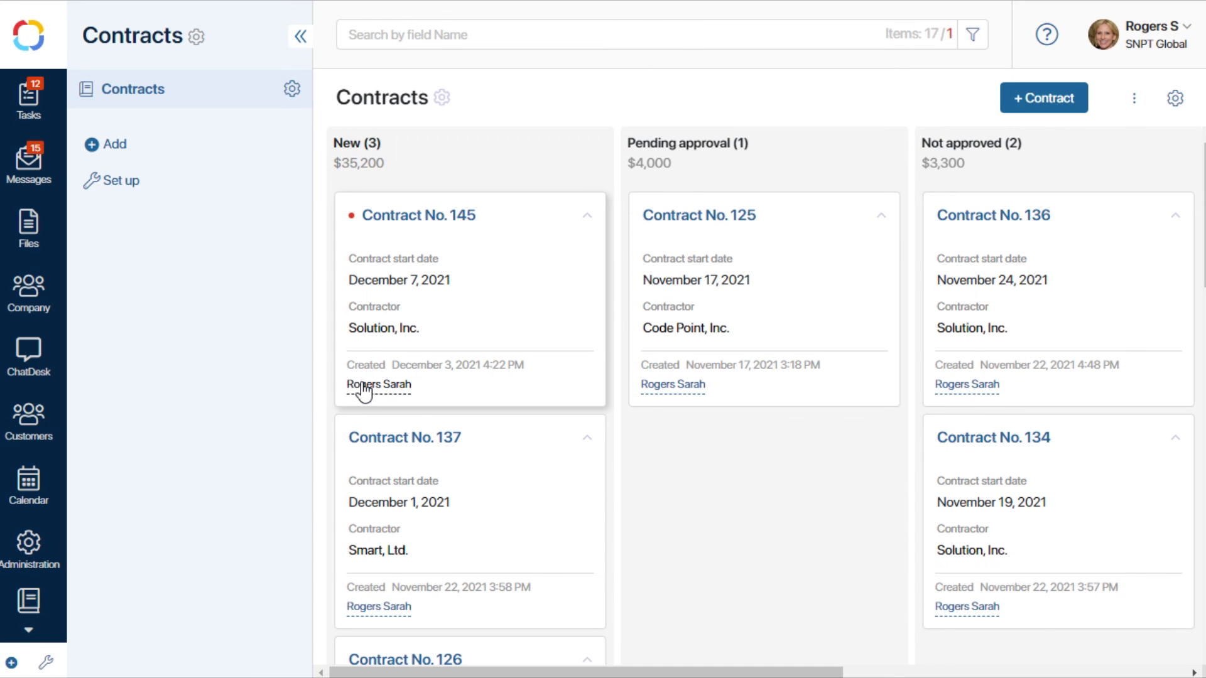
Open Contract No. 145, register it in the Head office/ Supply agreements folder, and expand its registration details.
{"action": "left_click", "coordinate": [454, 215]}
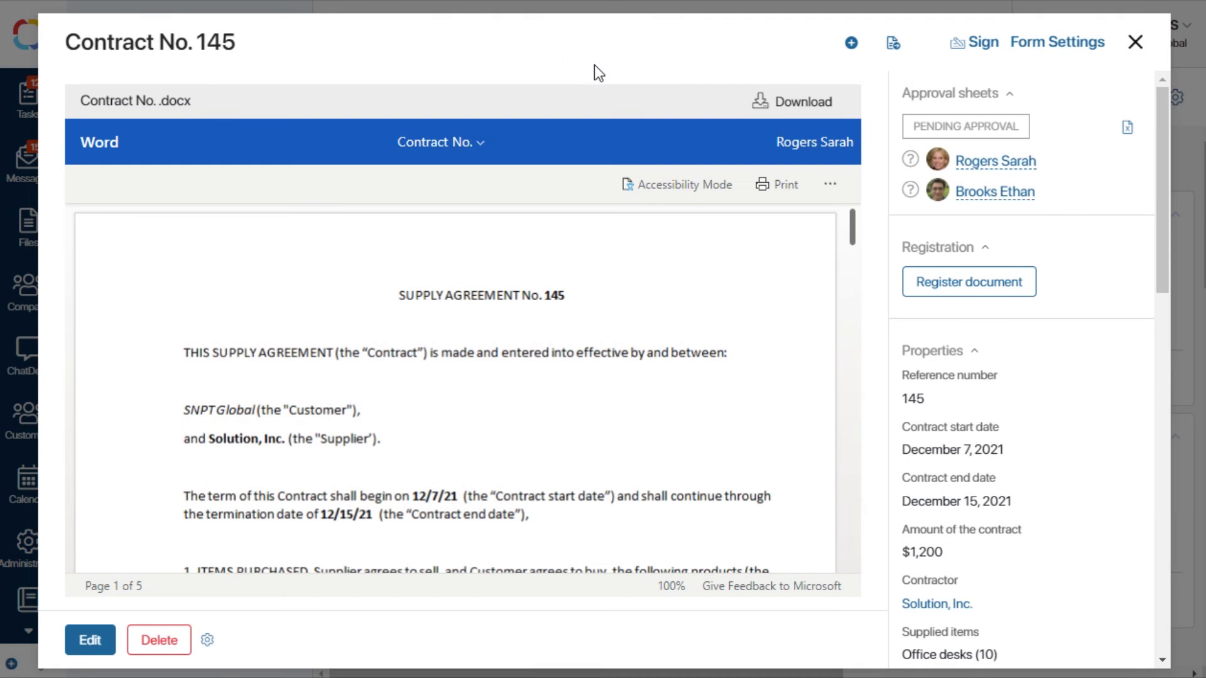
{"action": "left_click", "coordinate": [977, 286]}
{"action": "left_click", "coordinate": [981, 290]}
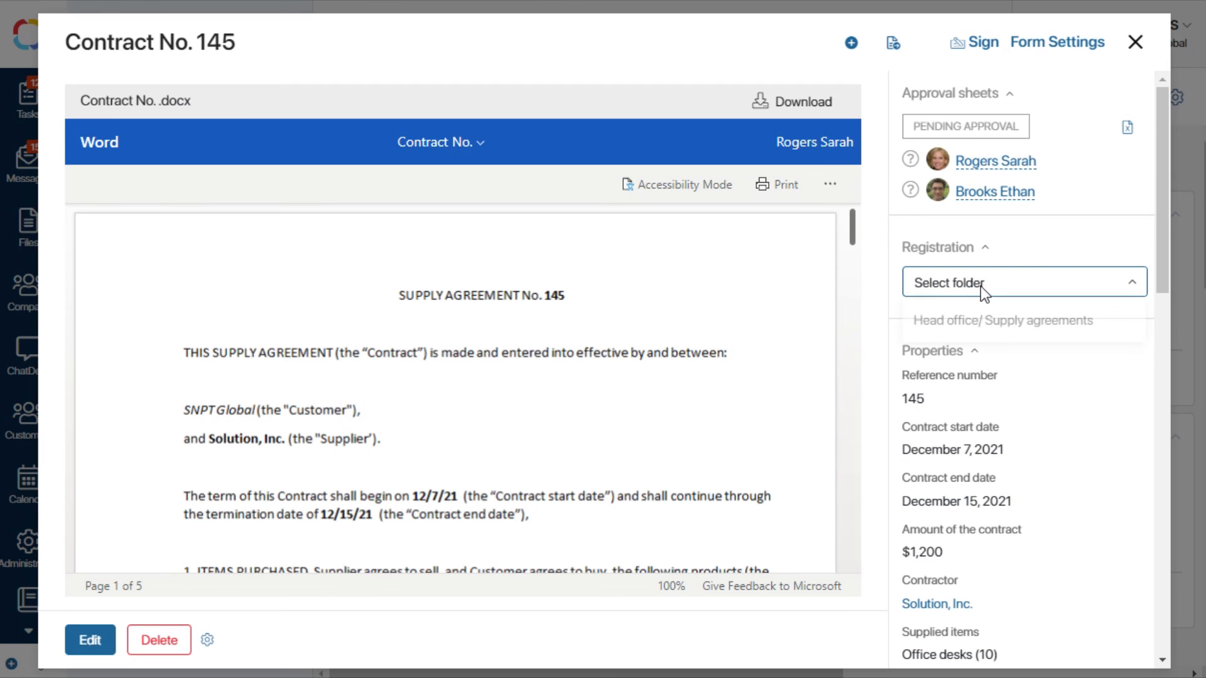
{"action": "left_click", "coordinate": [984, 322]}
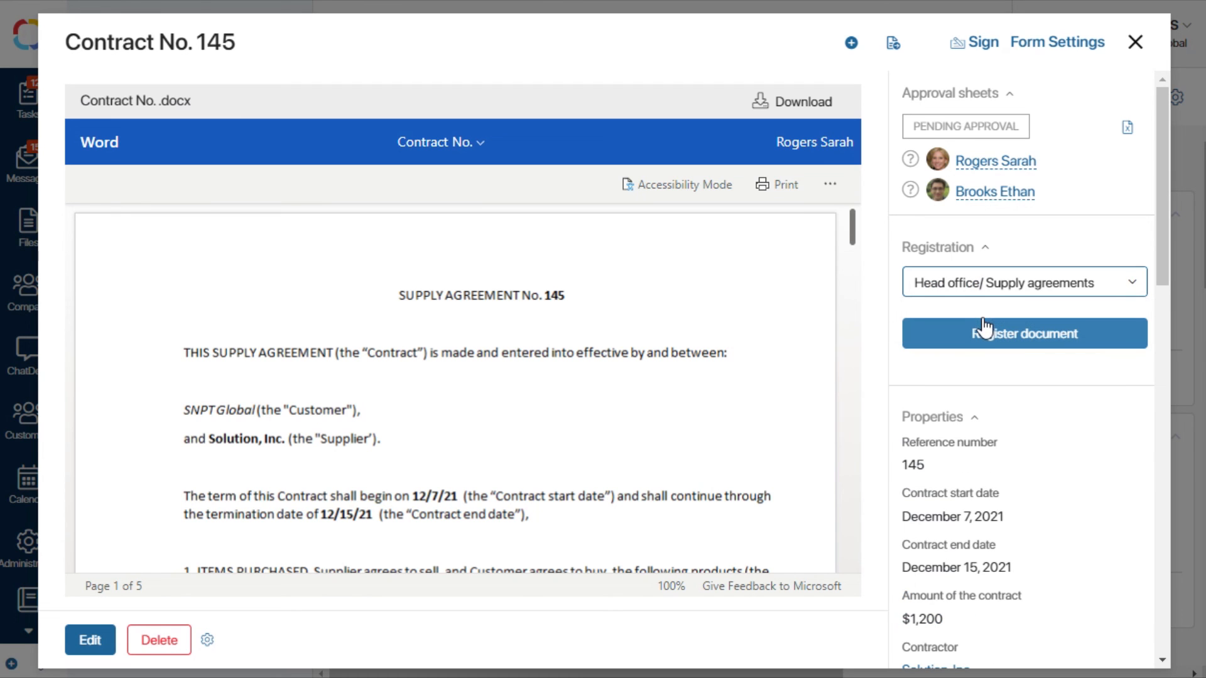
{"action": "left_click", "coordinate": [985, 331]}
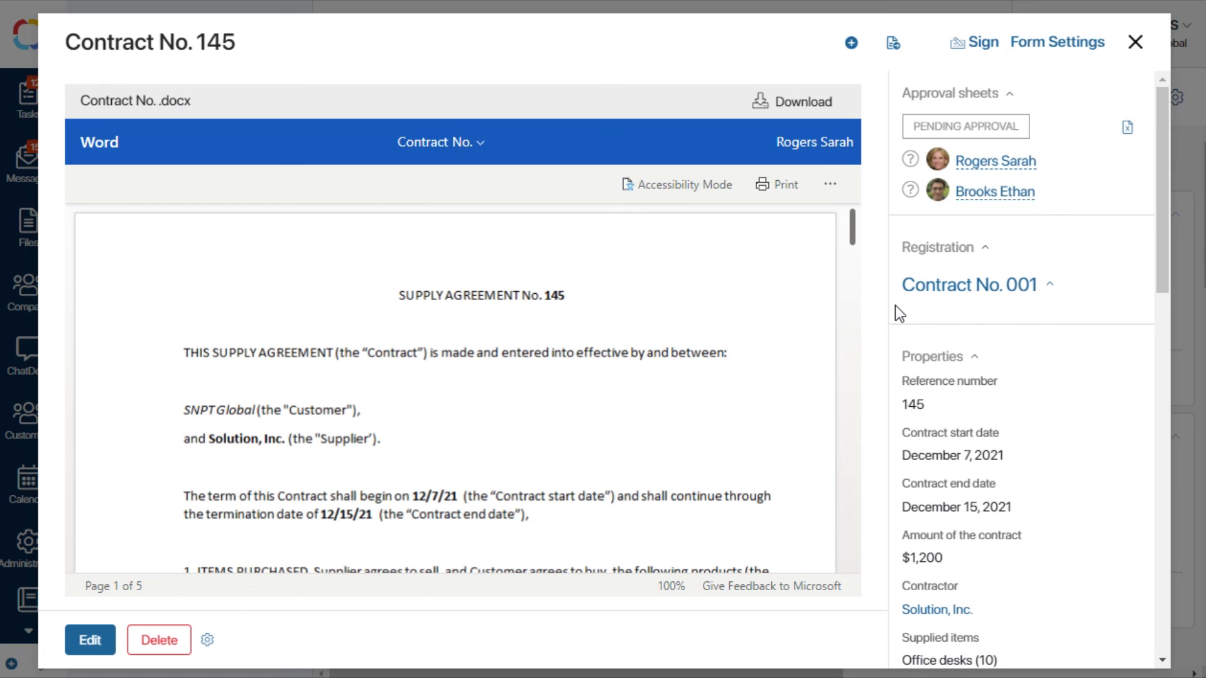
{"action": "left_click", "coordinate": [1051, 287]}
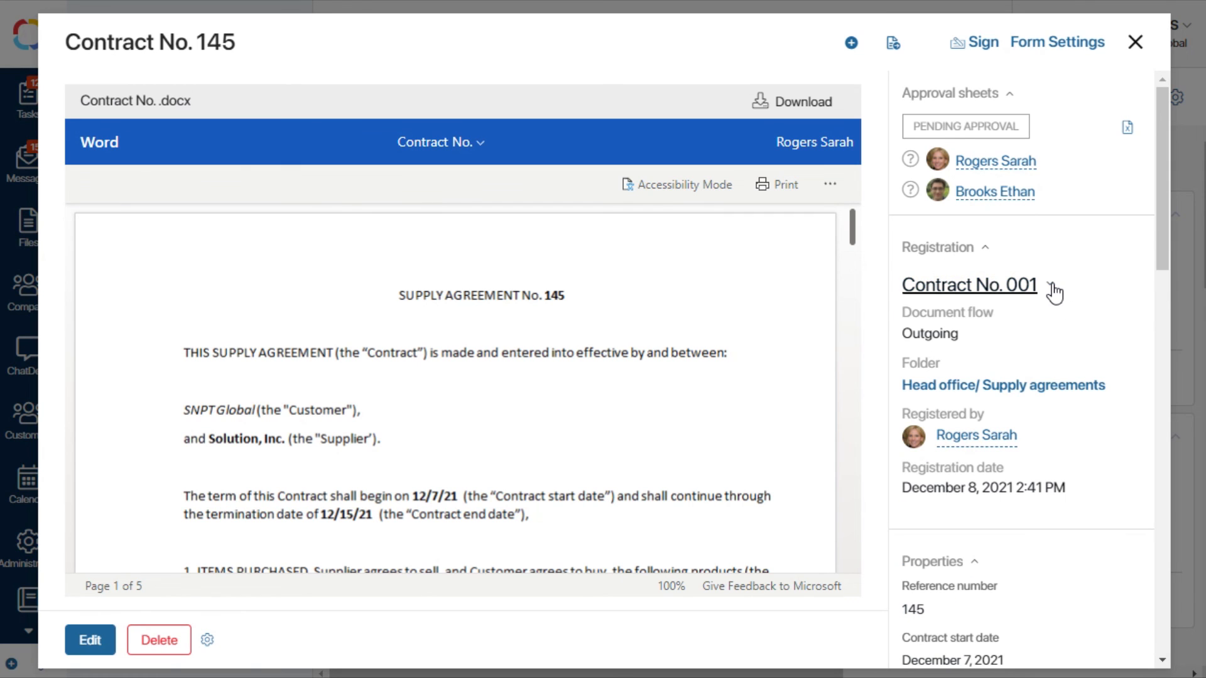